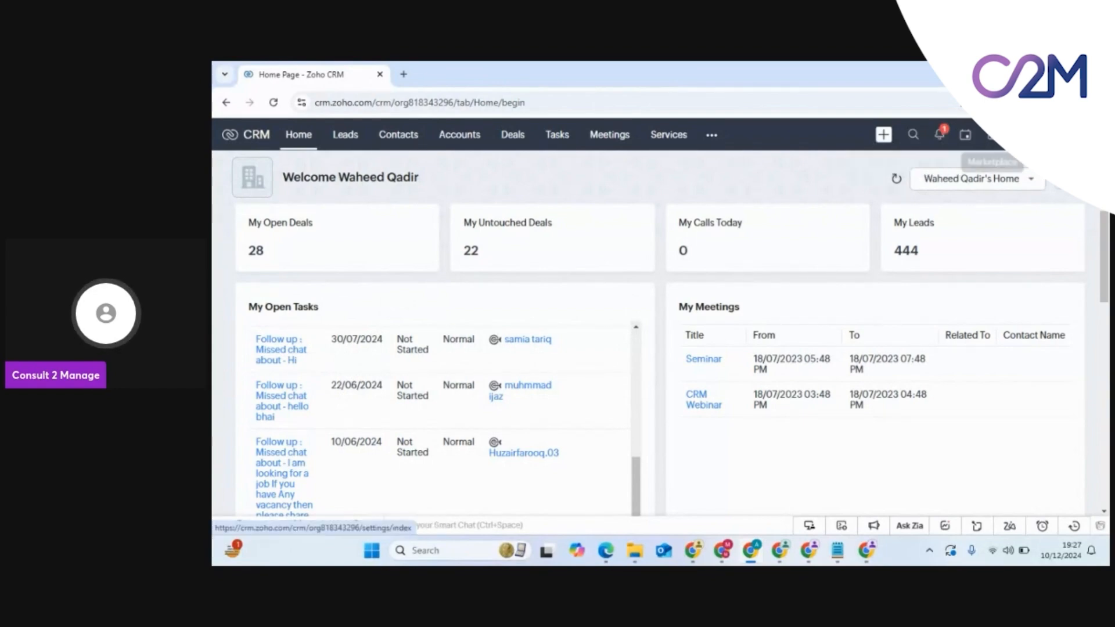
# Step: Open the Modules and Fields settings in the CRM setup
pyautogui.click(991, 135)
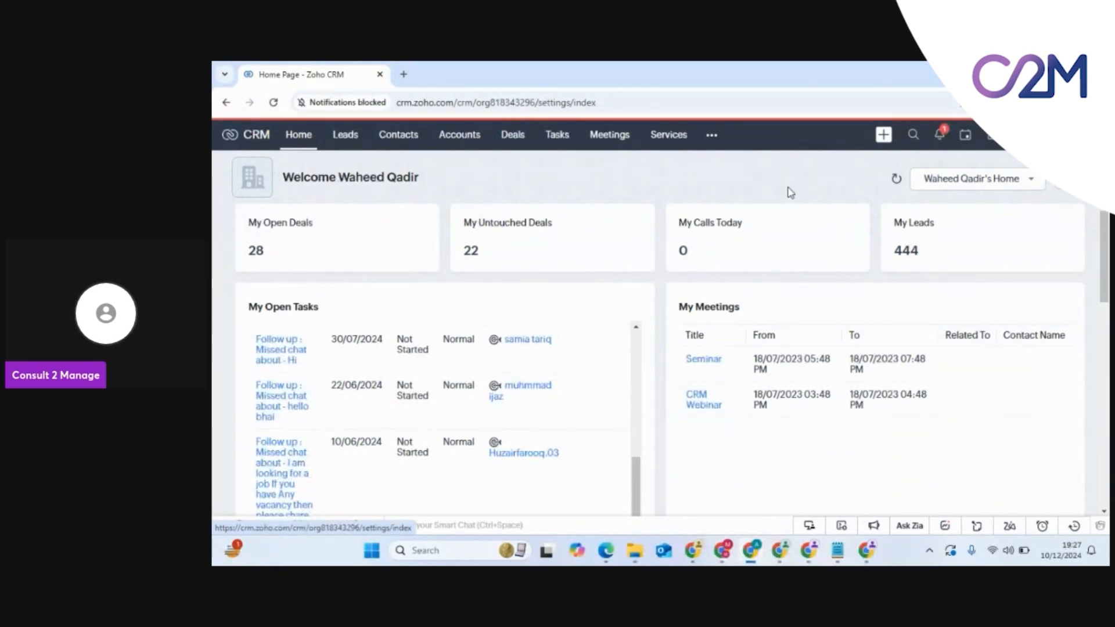
pyautogui.click(319, 102)
pyautogui.click(425, 201)
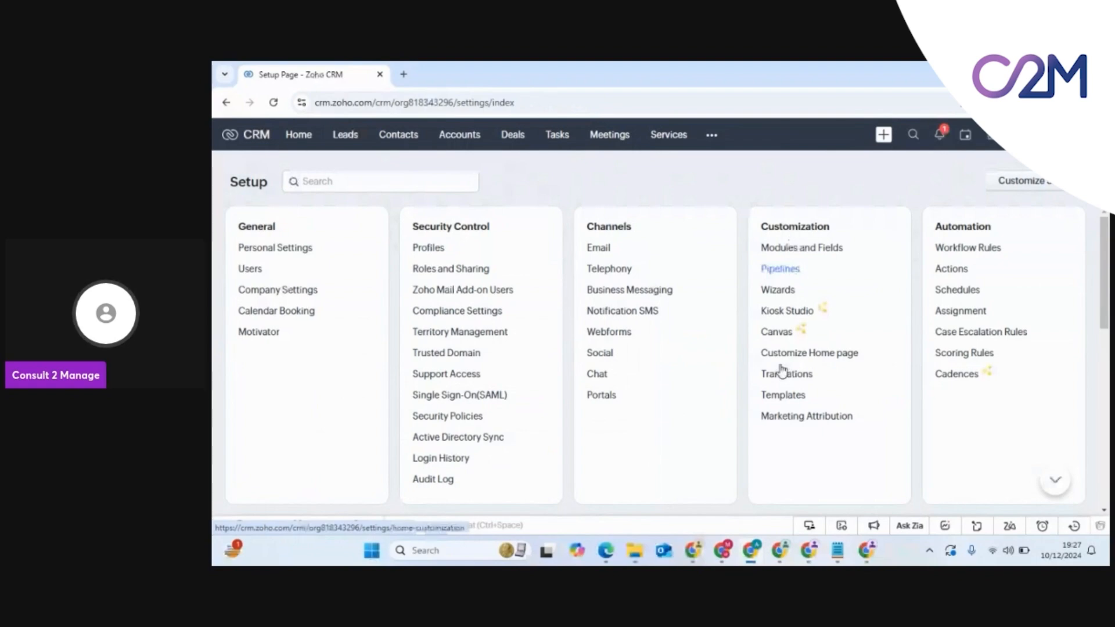
pyautogui.click(781, 250)
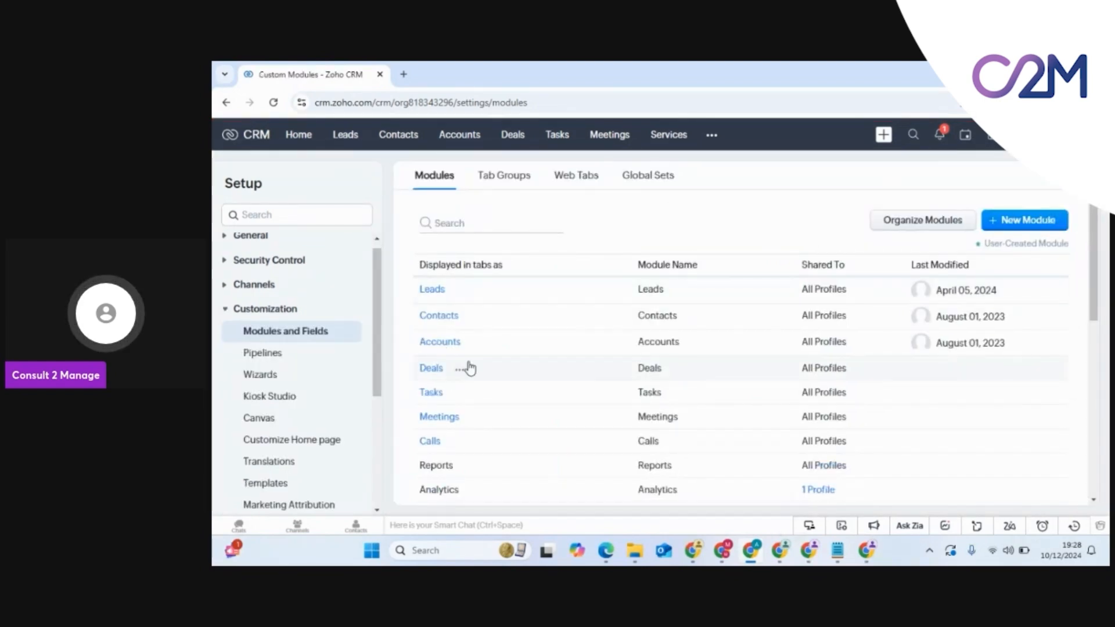
# Step: Review the list of modules and the available actions for the Leads, Contacts and Deals modules
pyautogui.moveTo(457, 440)
pyautogui.scroll(-2, 455, 445)
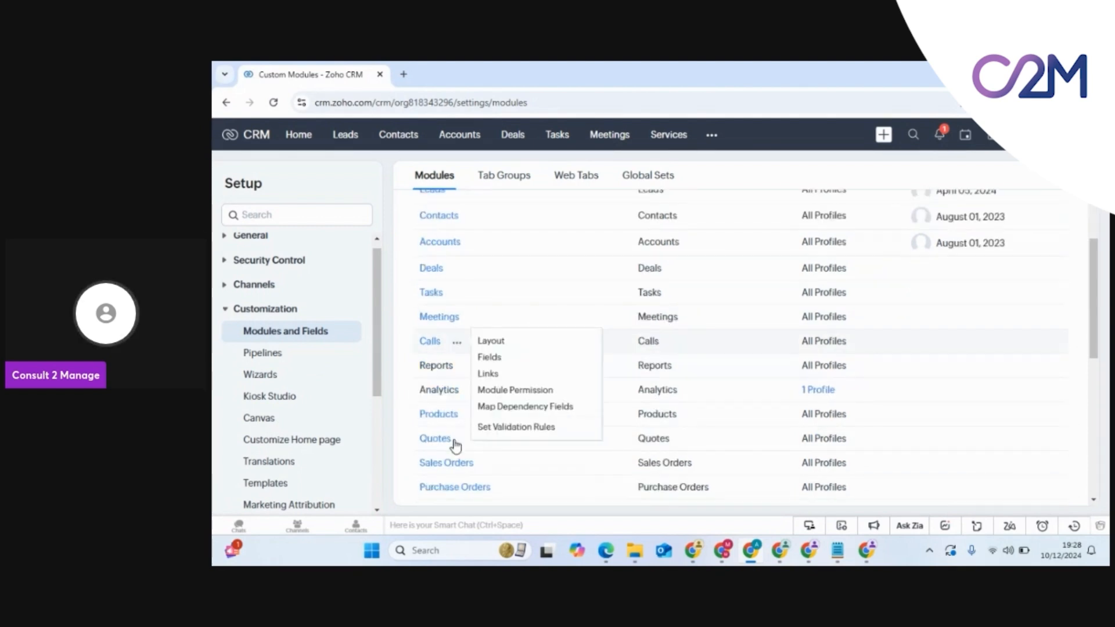
pyautogui.scroll(-5, 455, 443)
pyautogui.scroll(7, 456, 443)
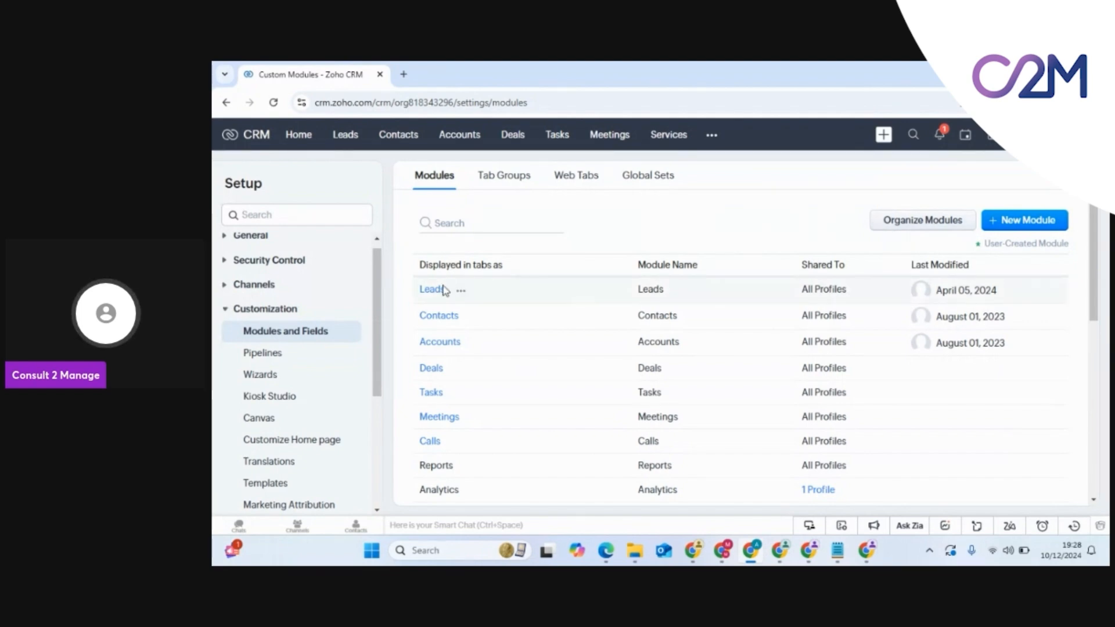
pyautogui.click(461, 292)
pyautogui.click(460, 289)
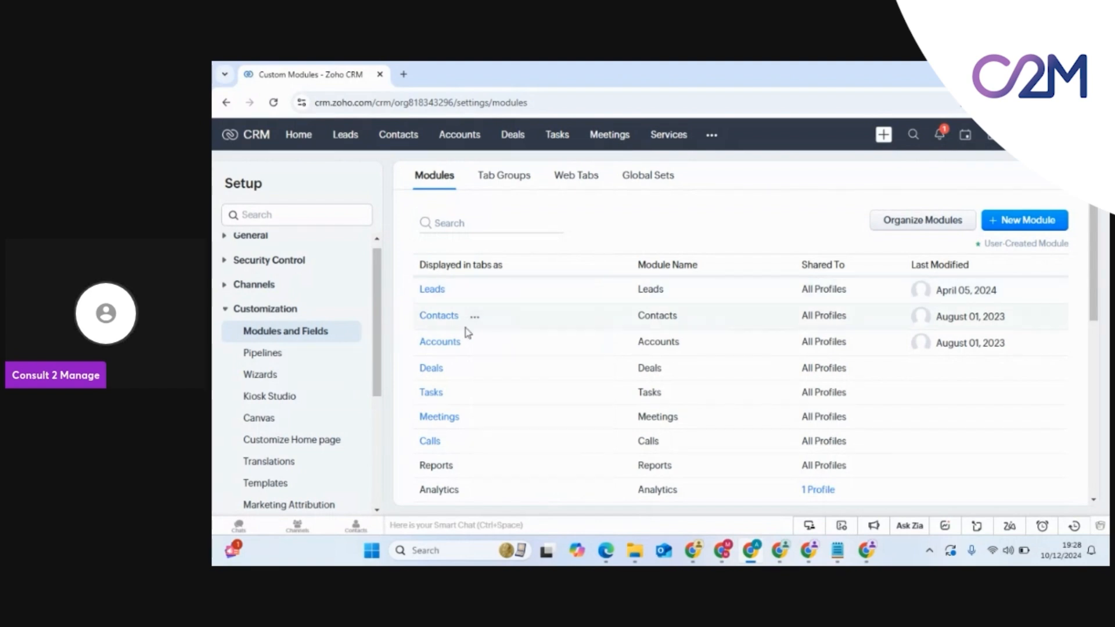
pyautogui.click(474, 317)
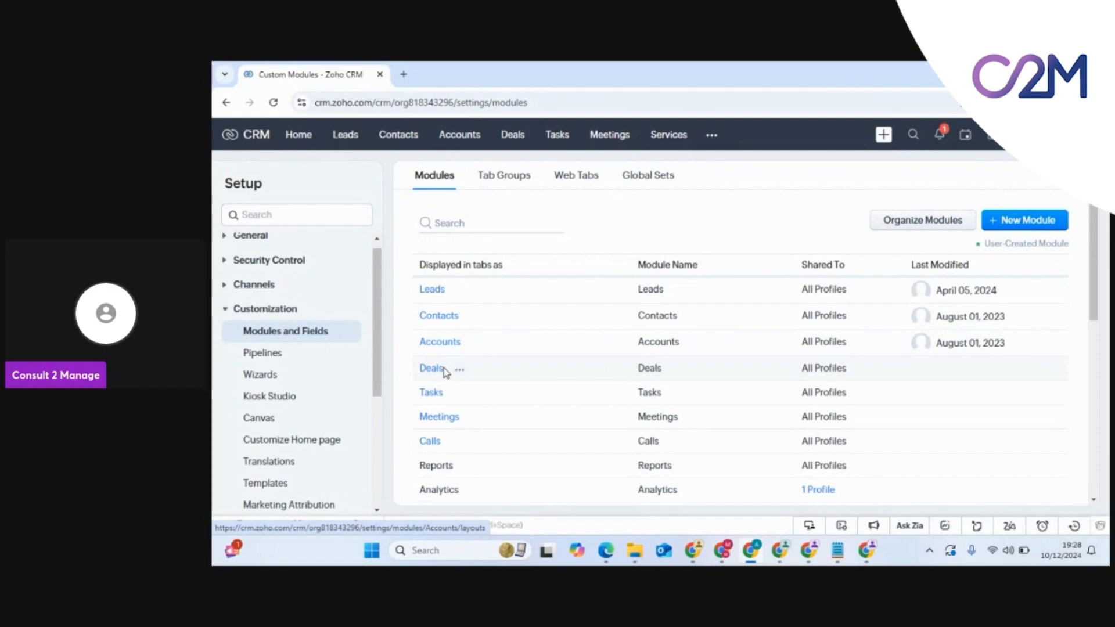
pyautogui.click(460, 369)
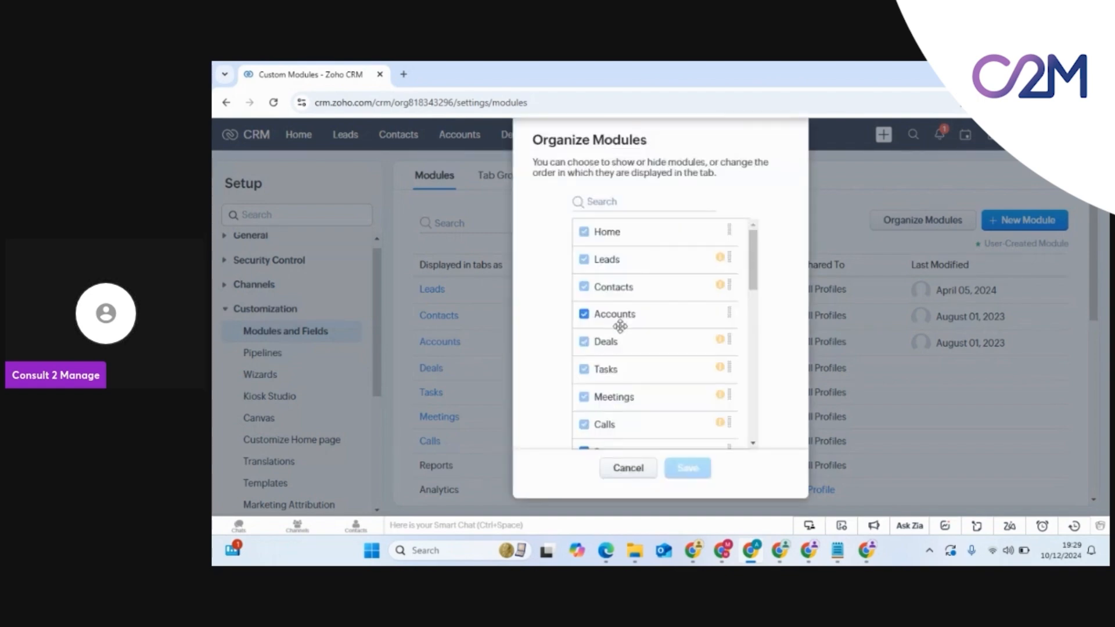
# Step: Review the modules in the Organize Modules list, check why Contacts cannot be hidden, and close it without changes
pyautogui.scroll(-8, 616, 316)
pyautogui.scroll(8, 673, 302)
pyautogui.click(721, 287)
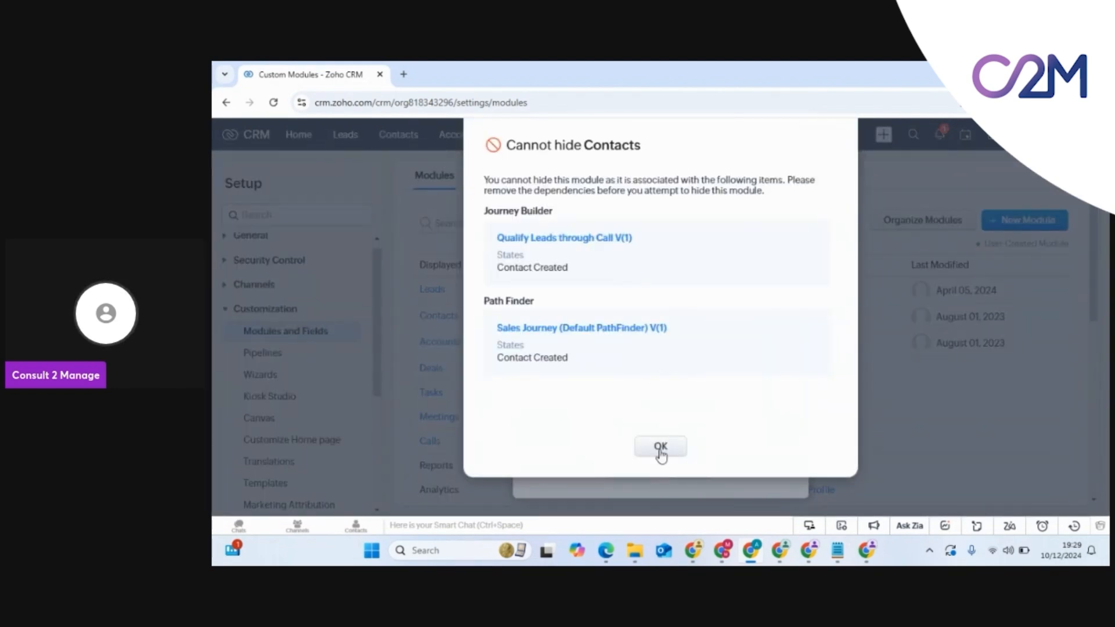
pyautogui.click(661, 450)
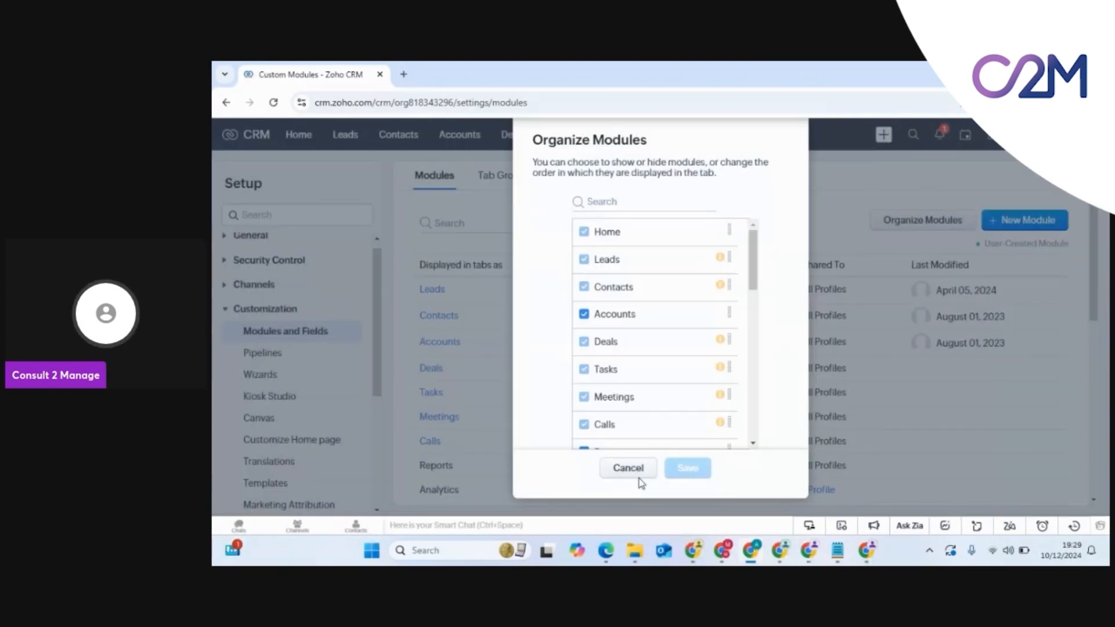
pyautogui.click(634, 472)
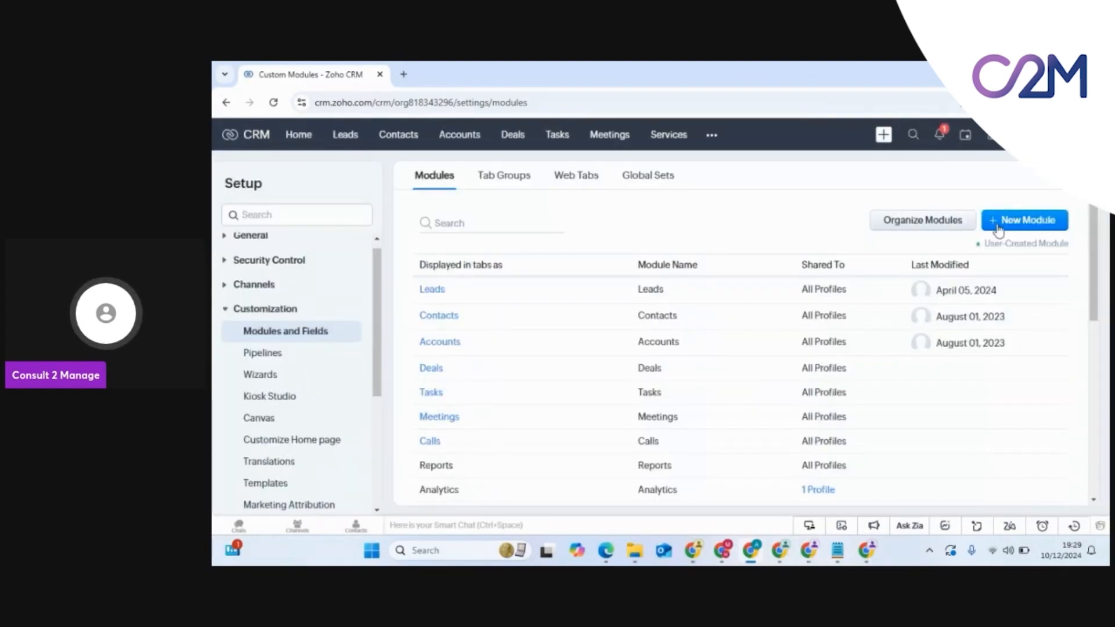
# Step: Start a new custom module and add a lookup field linked to the Deals module in its information section
pyautogui.click(1013, 223)
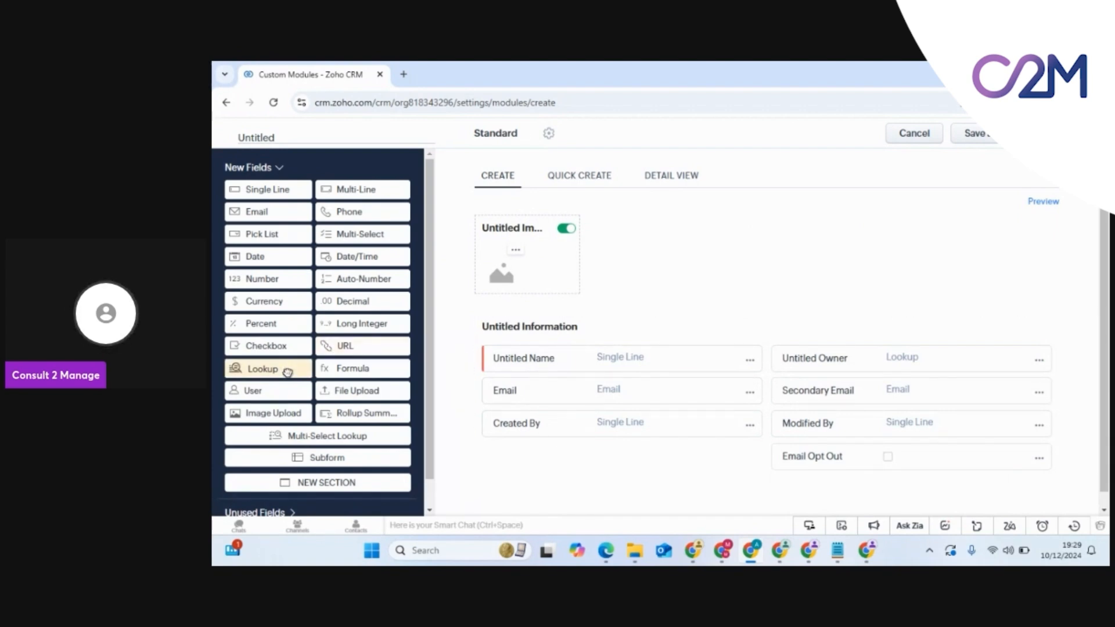
pyautogui.moveTo(287, 372); pyautogui.dragTo(570, 451)
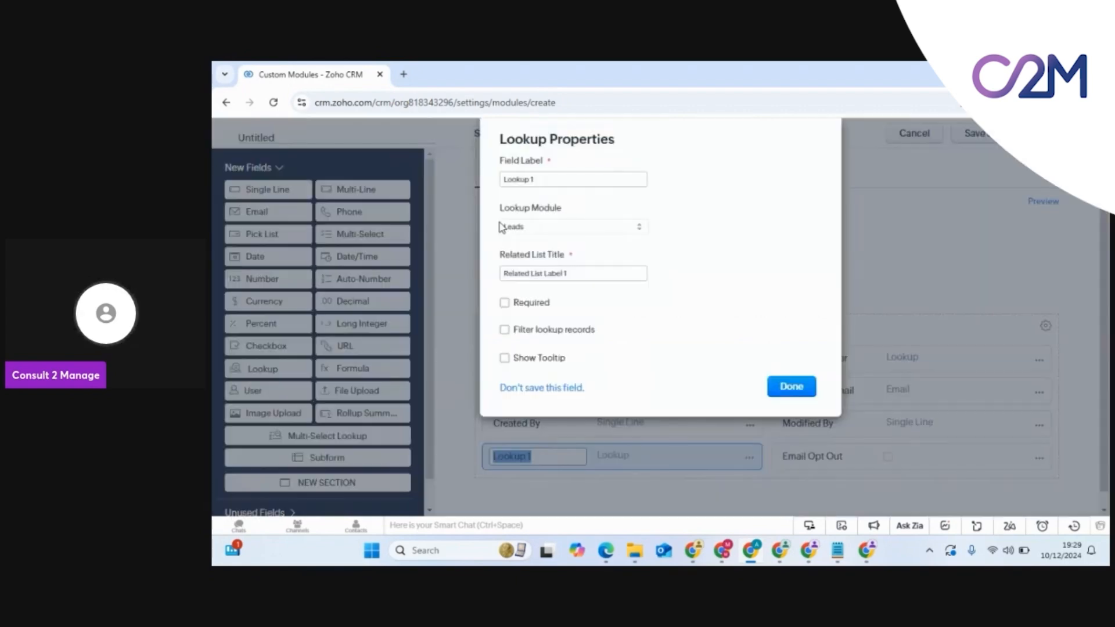
pyautogui.click(563, 230)
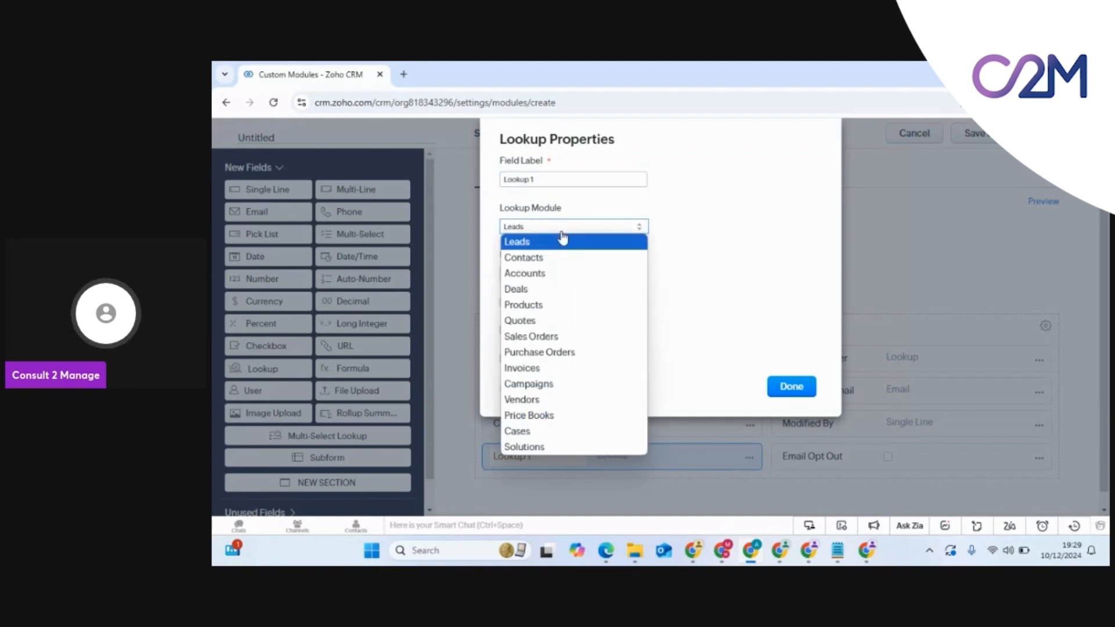
pyautogui.click(546, 290)
# Step: Label the lookup field "jobs", set its related list title to "Jobs", and apply the field properties
pyautogui.tripleClick(557, 177)
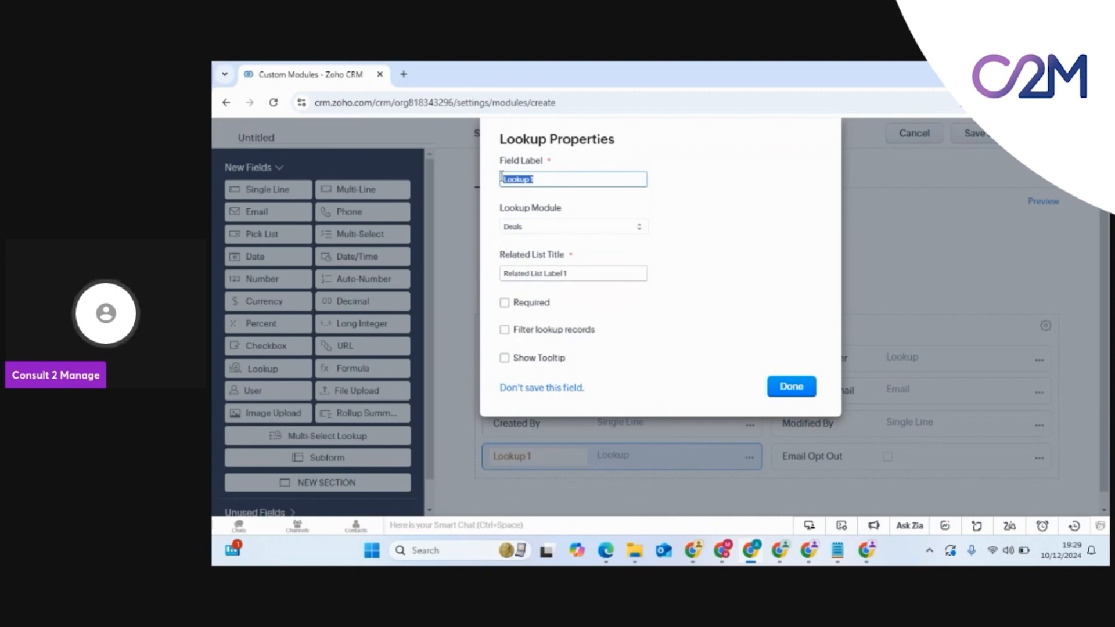
pyautogui.write('Job')
pyautogui.moveTo(572, 274); pyautogui.dragTo(488, 281)
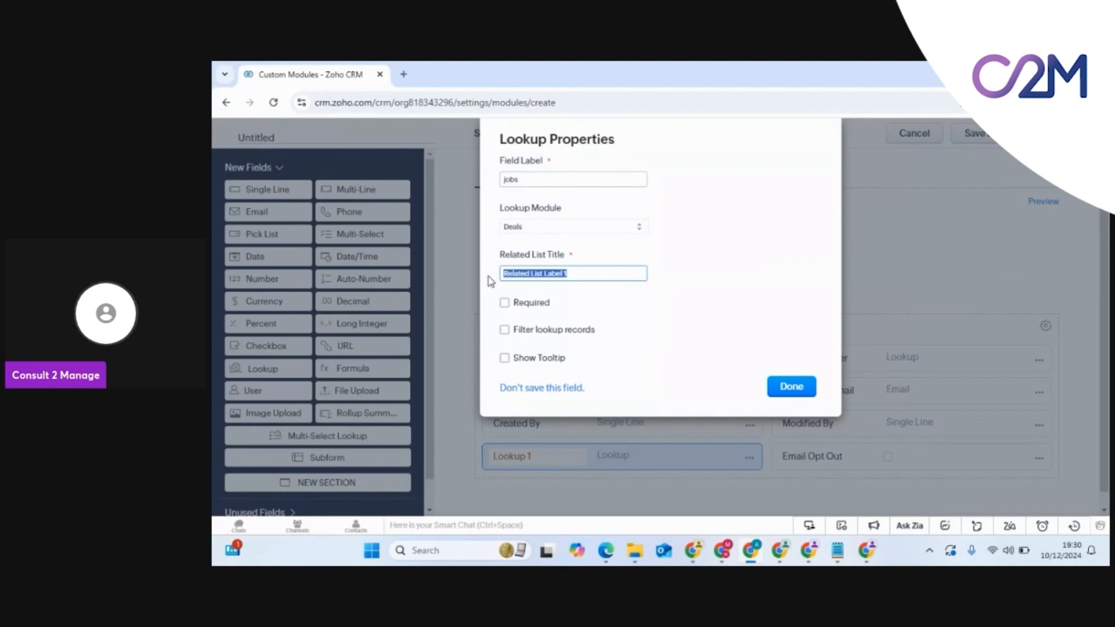
pyautogui.write('Jobs')
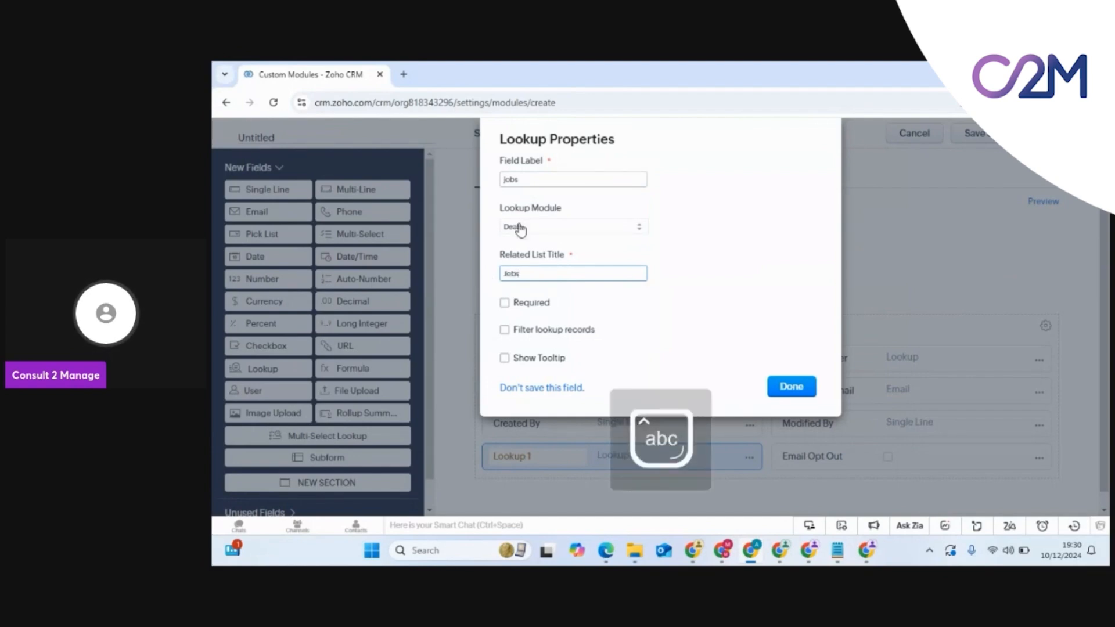
pyautogui.click(709, 278)
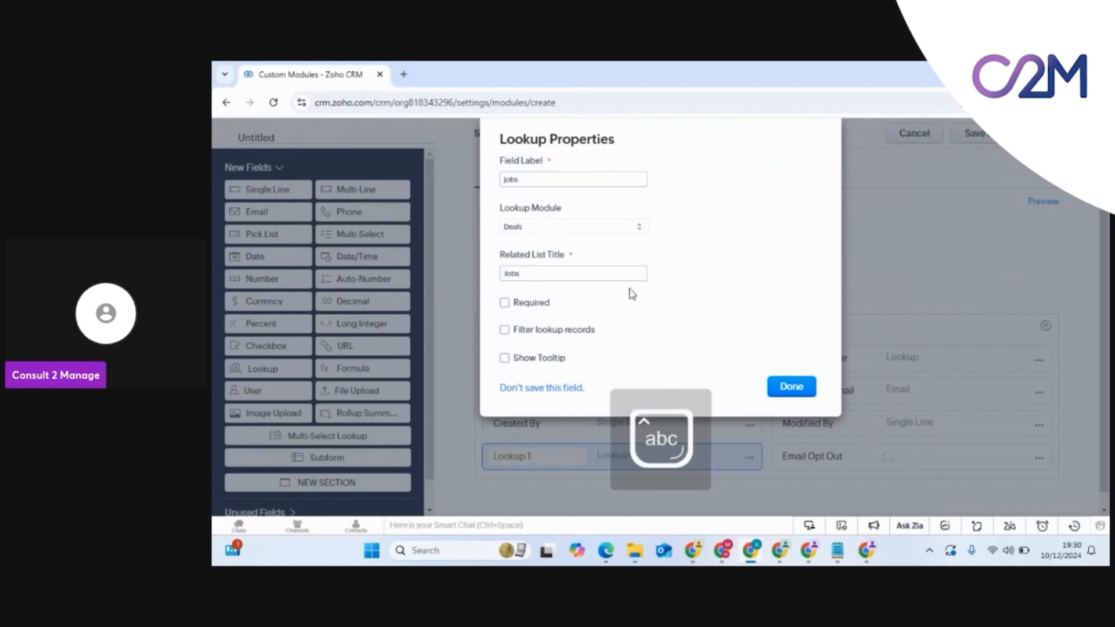
pyautogui.click(783, 395)
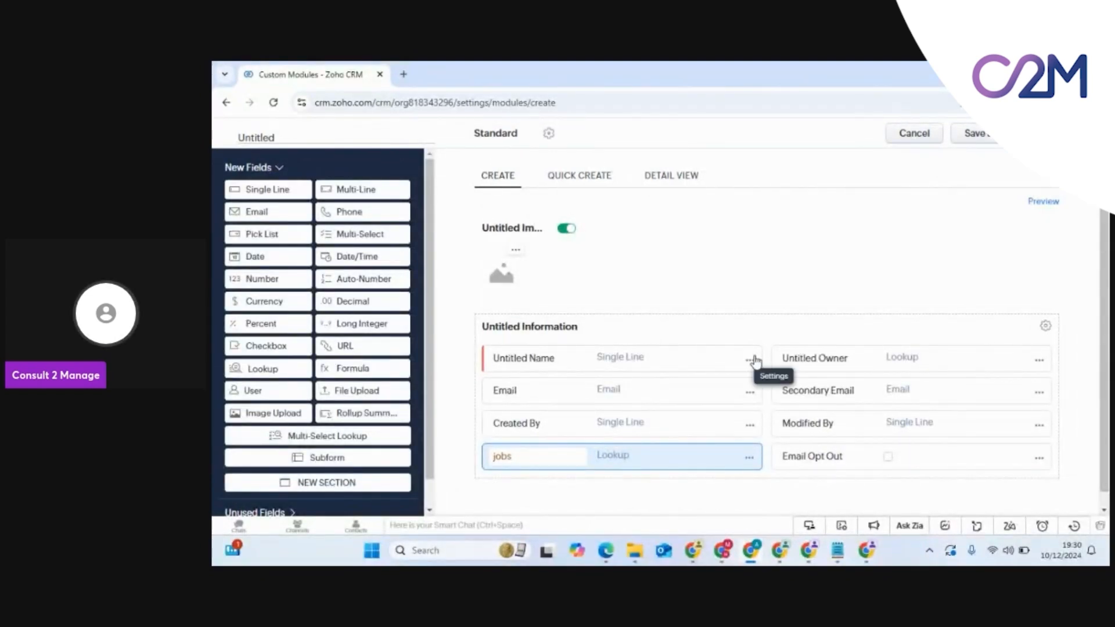
# Step: Rename the untitled module as "Jobs"
pyautogui.click(279, 127)
pyautogui.click(279, 126)
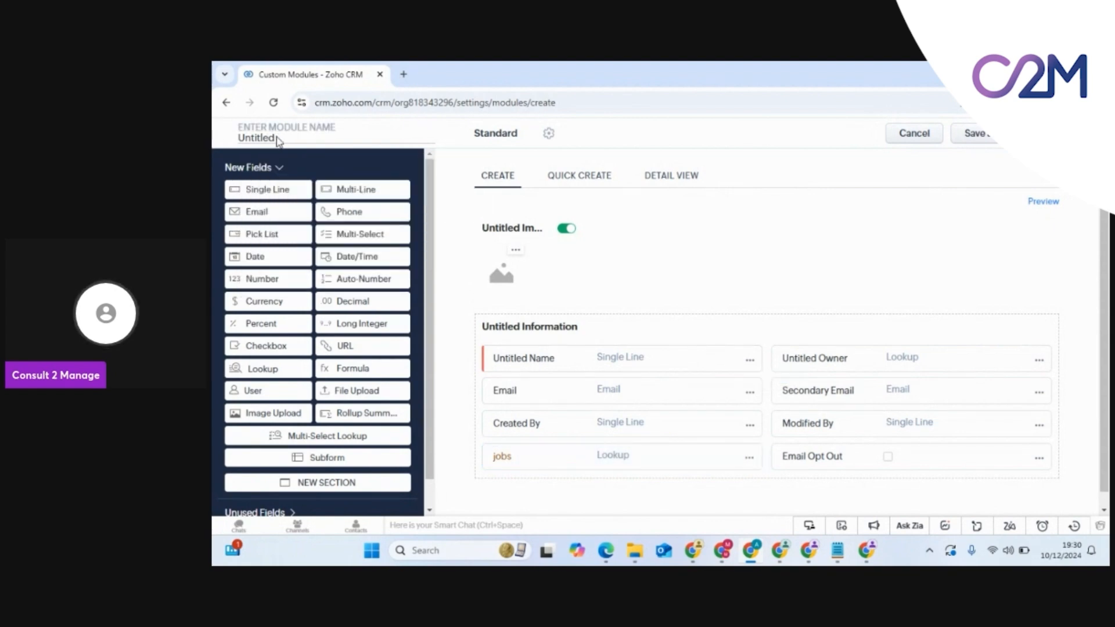
pyautogui.click(302, 138)
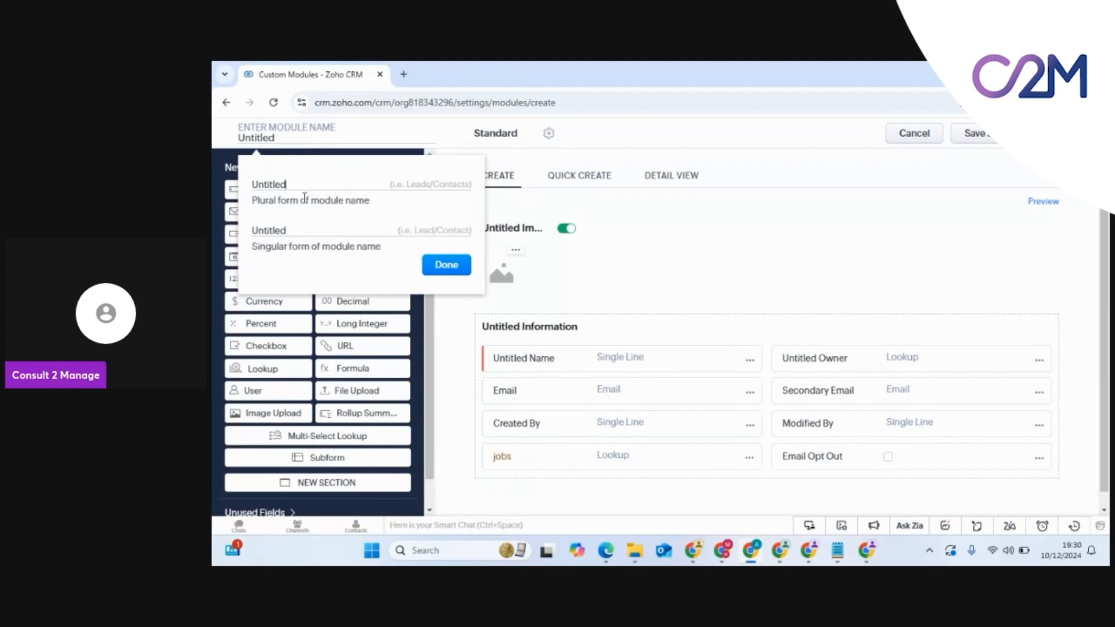
pyautogui.hotkey('ctrl', 'a')
pyautogui.write('Jobs')
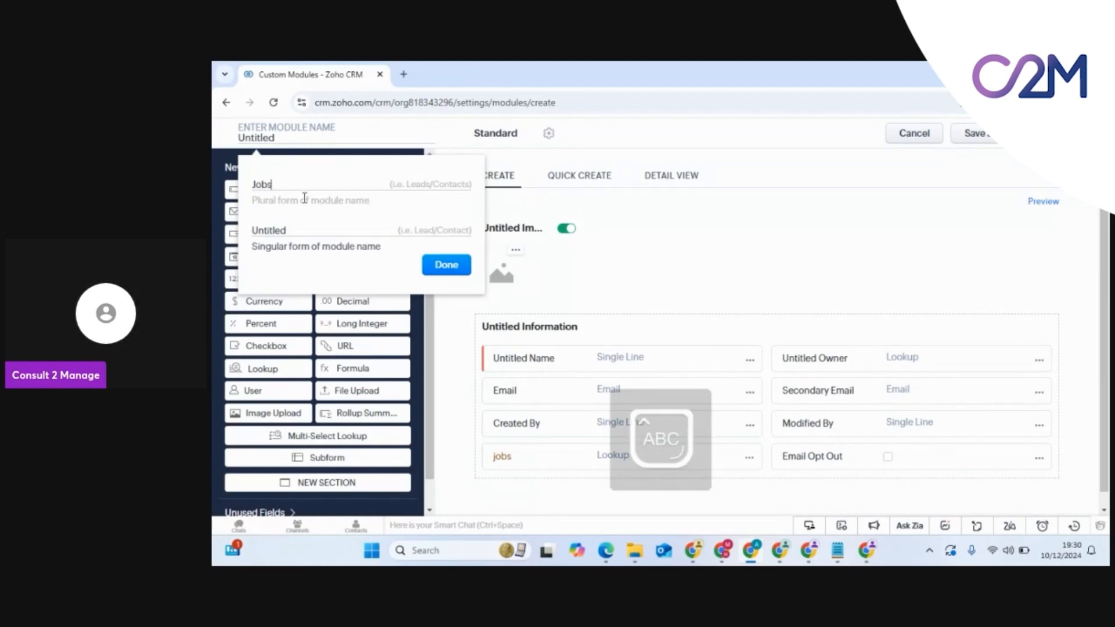
pyautogui.click(376, 274)
pyautogui.click(443, 266)
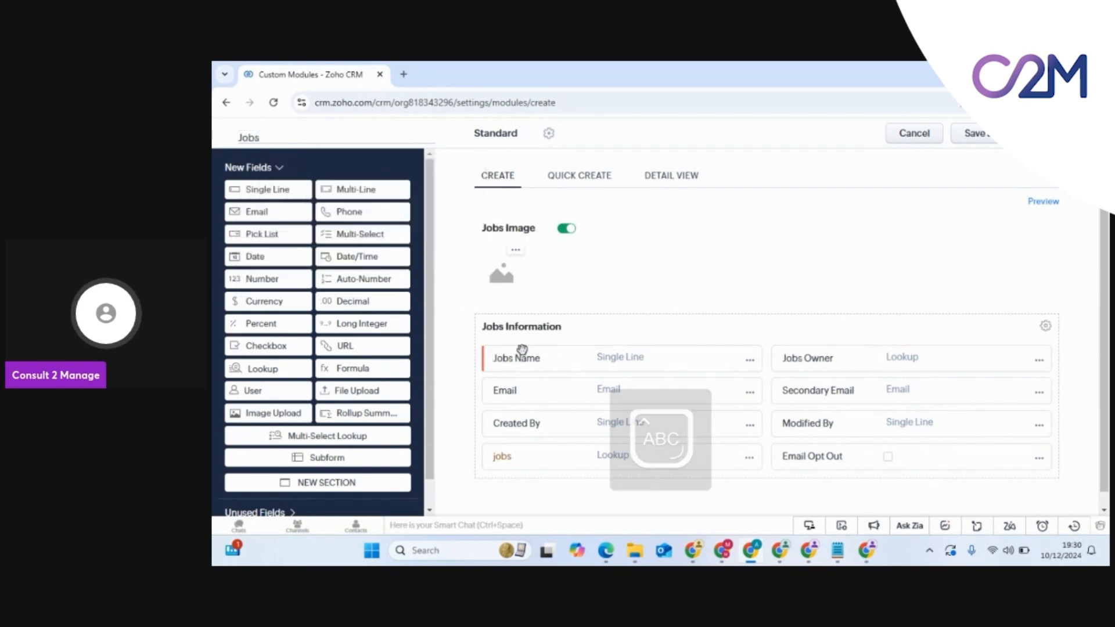
# Step: Save the Jobs module with access for the Administrator, Standard and Domain Users profiles
pyautogui.scroll(-1, 301, 446)
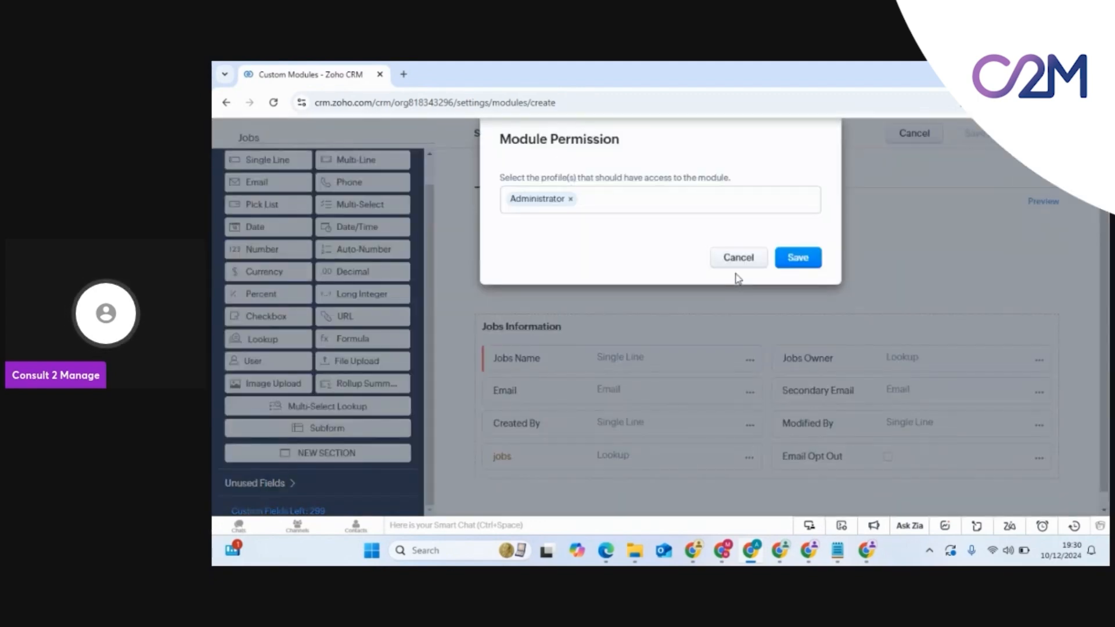
pyautogui.click(653, 201)
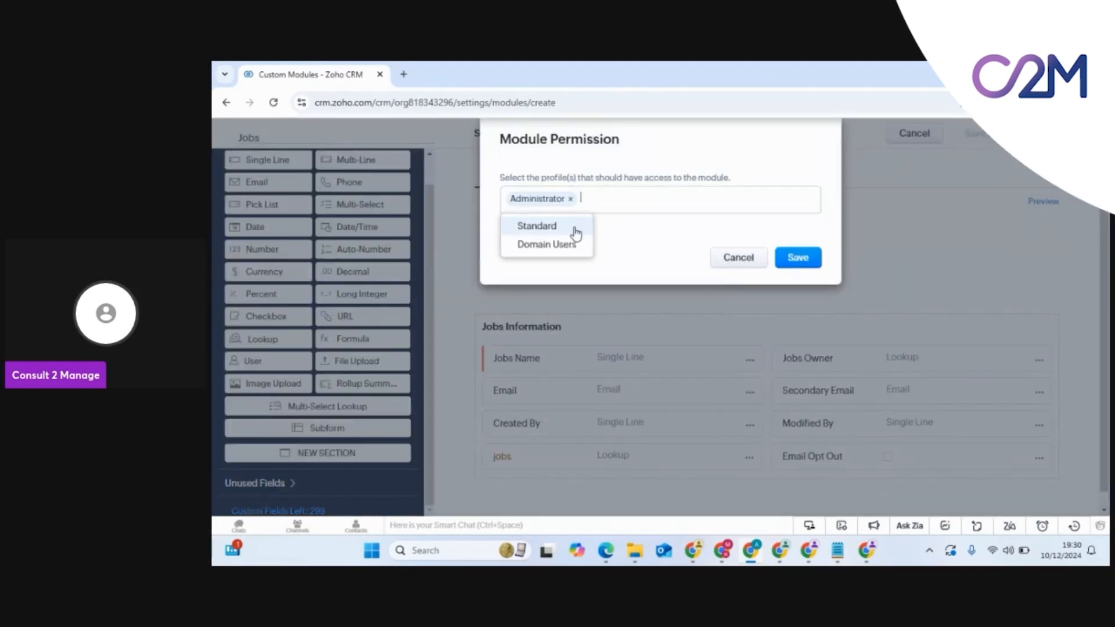
pyautogui.click(540, 225)
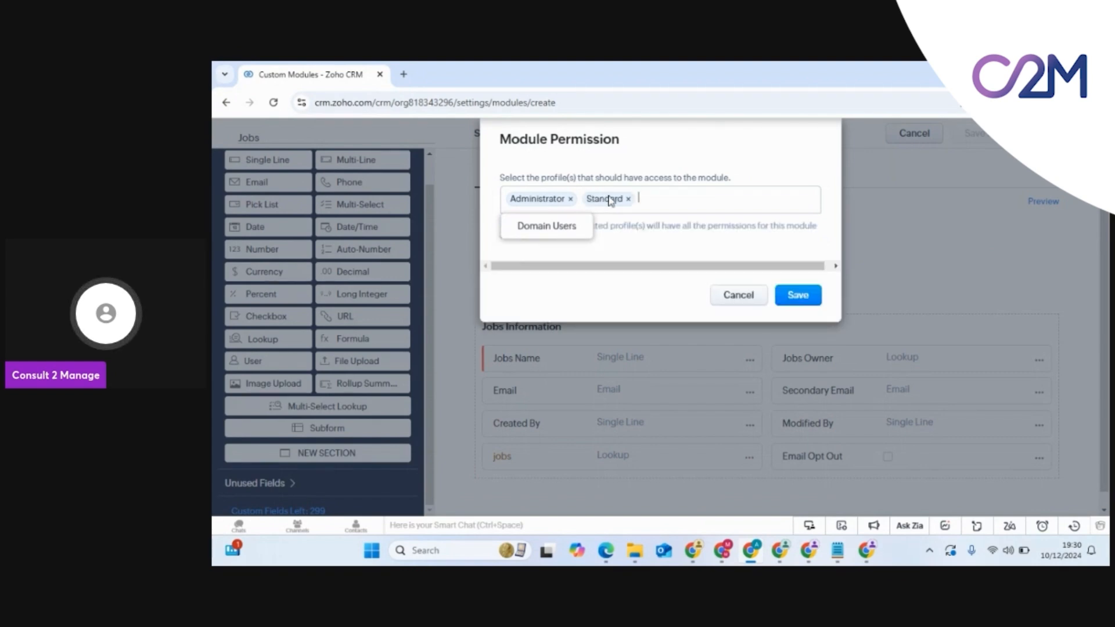
pyautogui.click(547, 226)
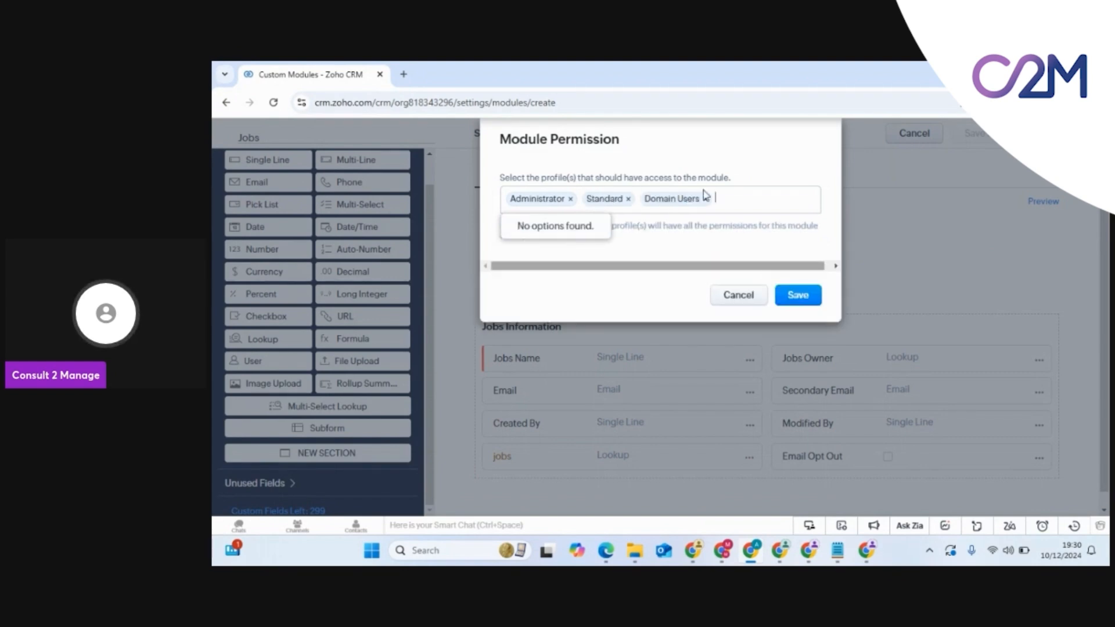
pyautogui.click(796, 296)
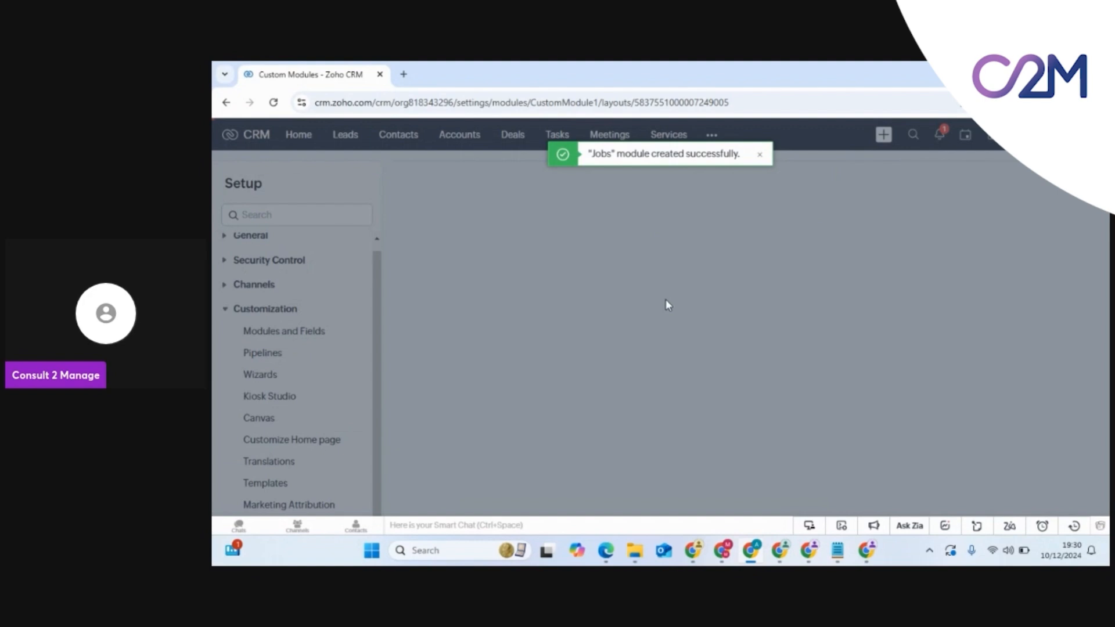
pyautogui.click(760, 155)
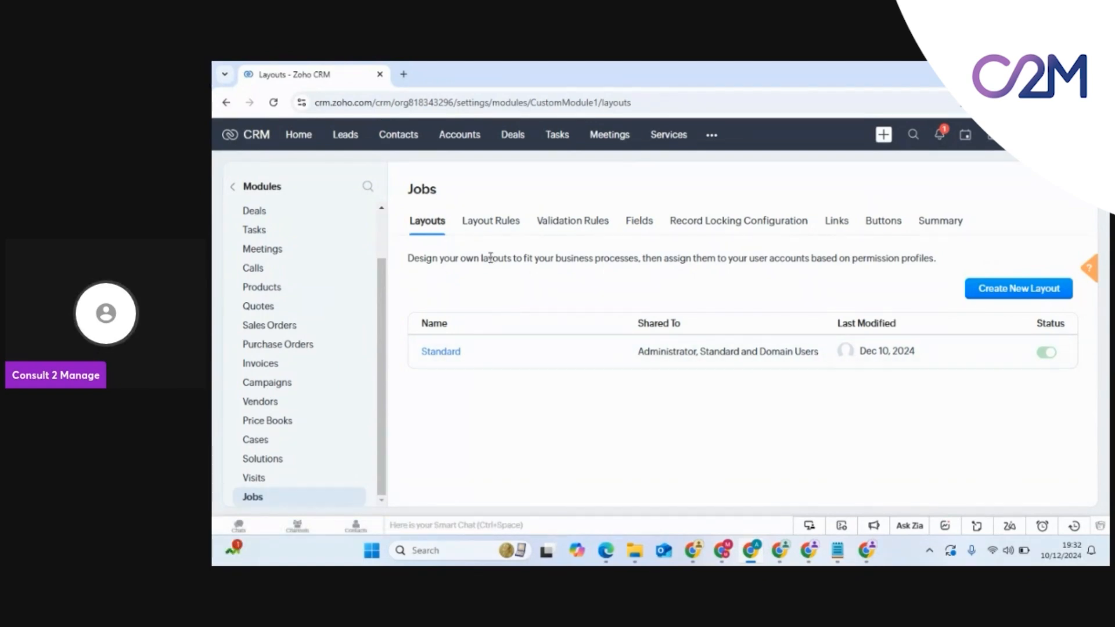
# Step: Examine the Jobs module's layout rules, fields, record locking configuration and custom buttons settings
pyautogui.click(479, 230)
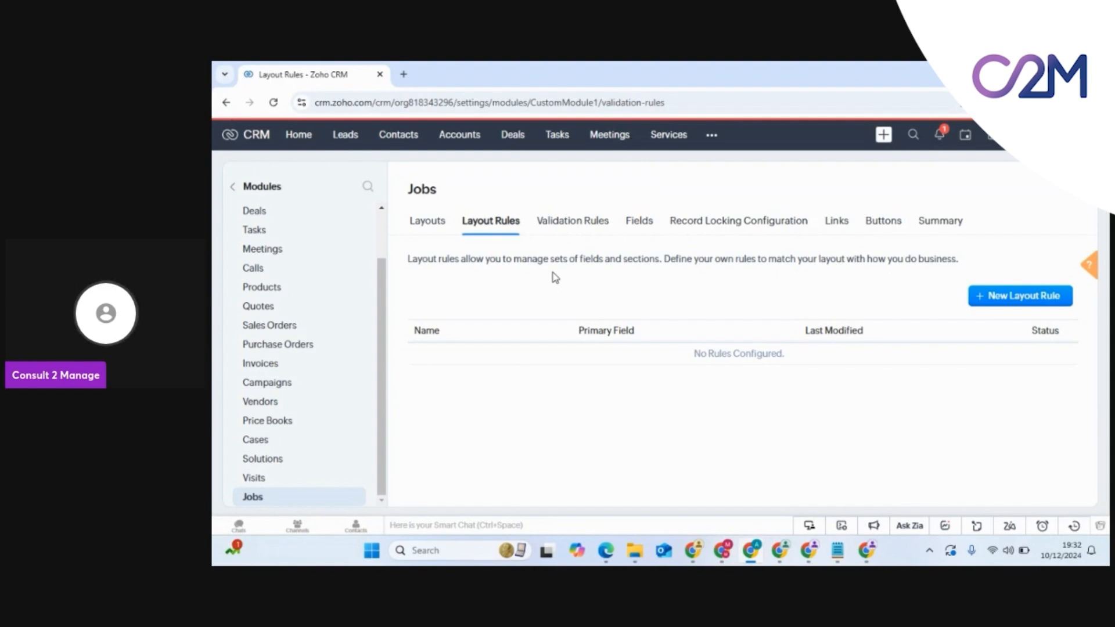
pyautogui.click(645, 231)
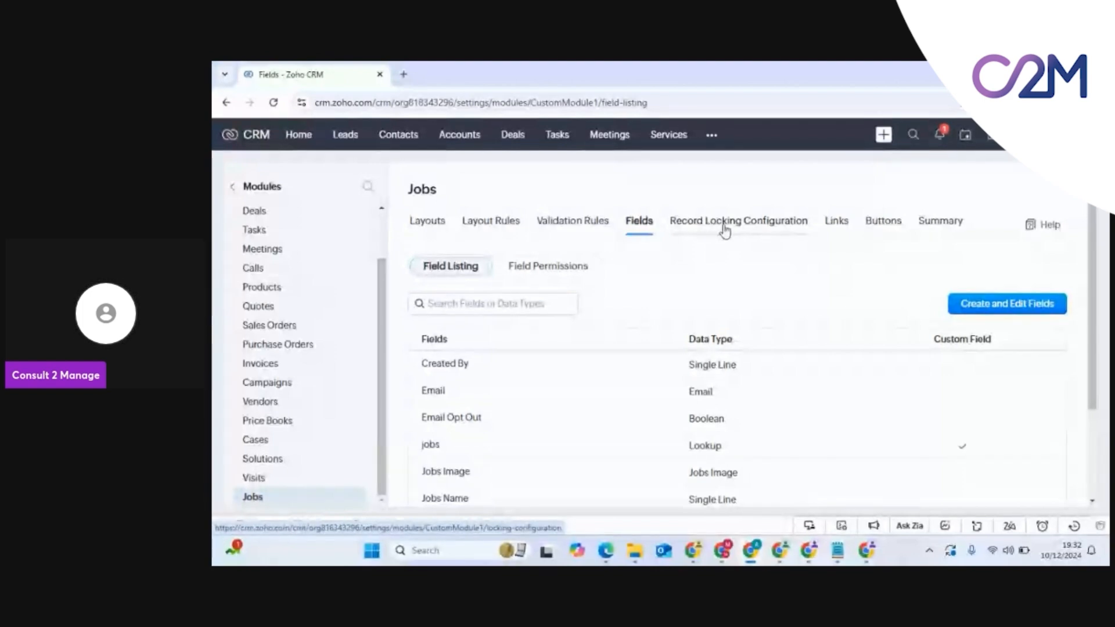
pyautogui.click(748, 256)
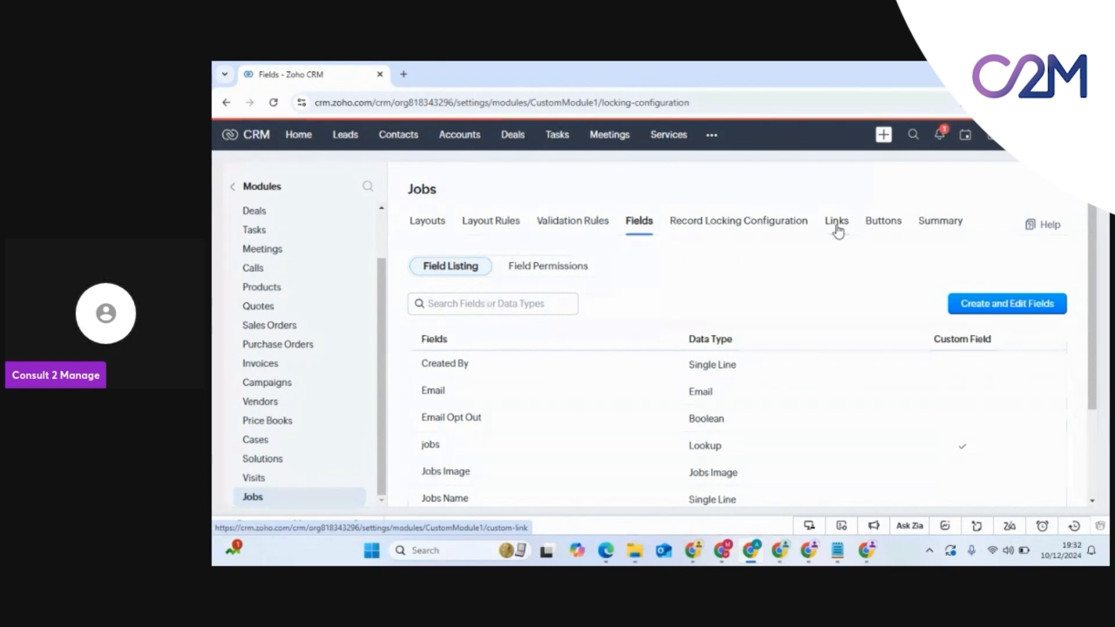
pyautogui.click(883, 224)
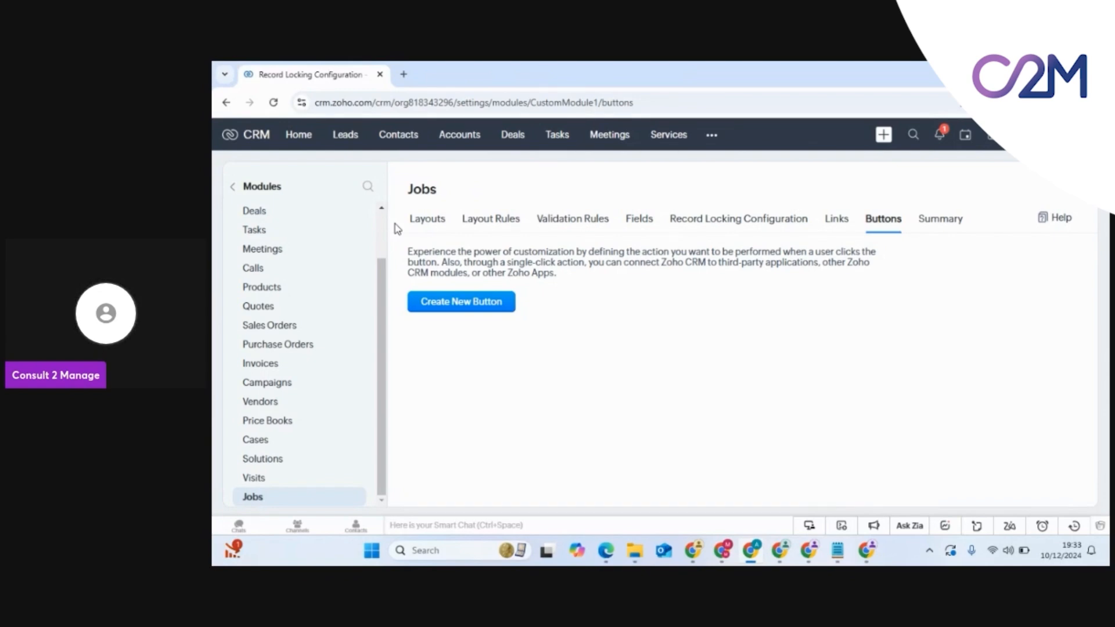
# Step: Open the Deals module to view its records
pyautogui.click(517, 138)
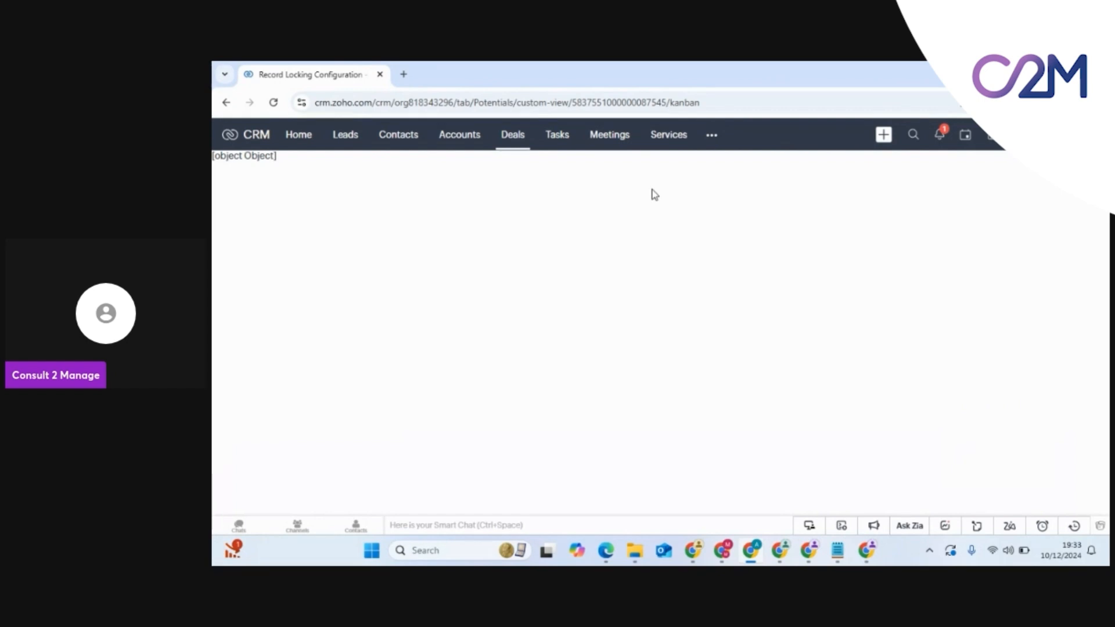
pyautogui.click(513, 137)
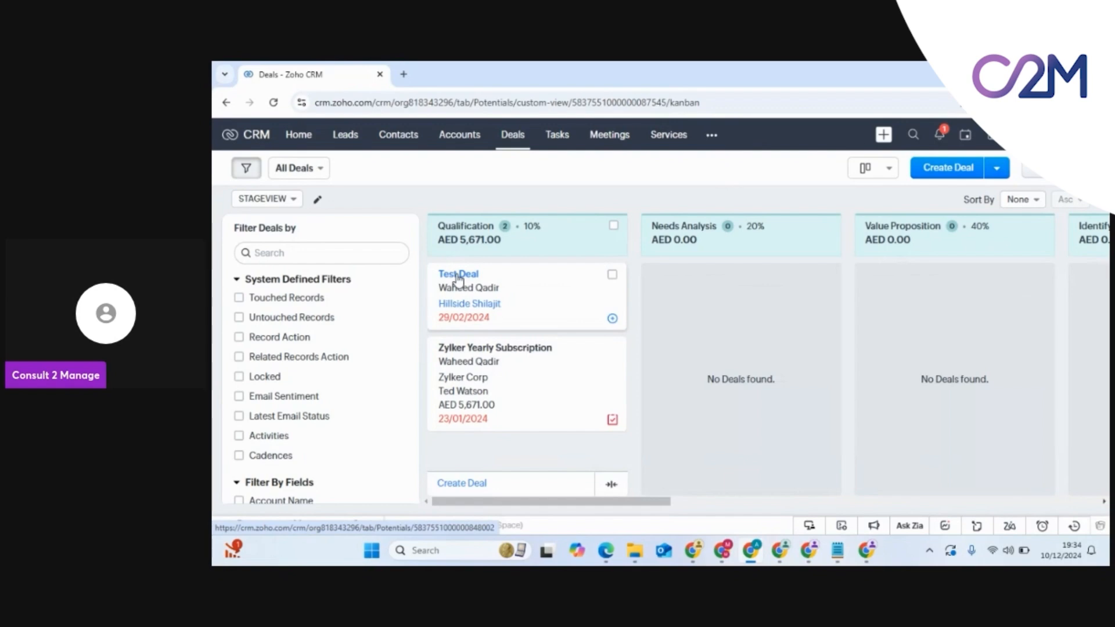
# Step: Open the Test Deal record and go to its Jobs related list
pyautogui.click(459, 274)
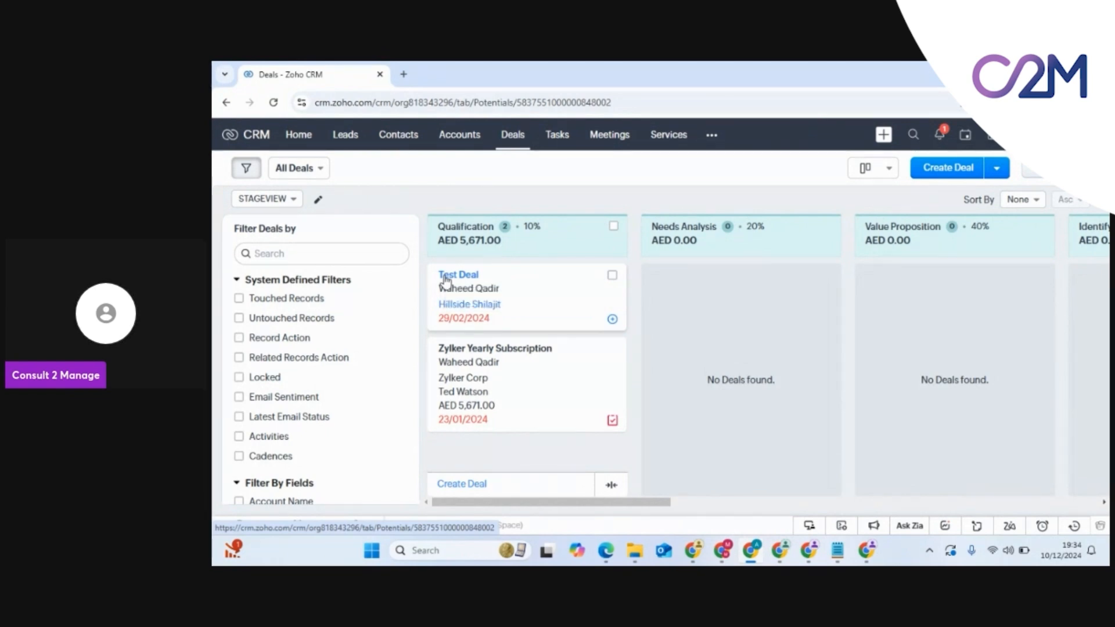
pyautogui.click(445, 281)
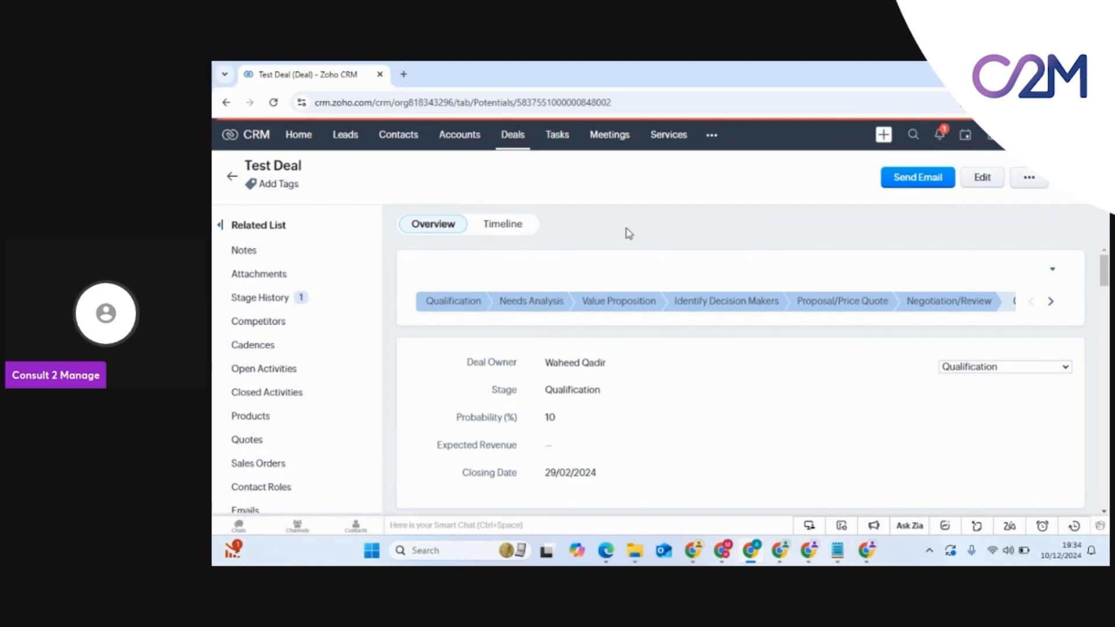
pyautogui.scroll(-2, 301, 465)
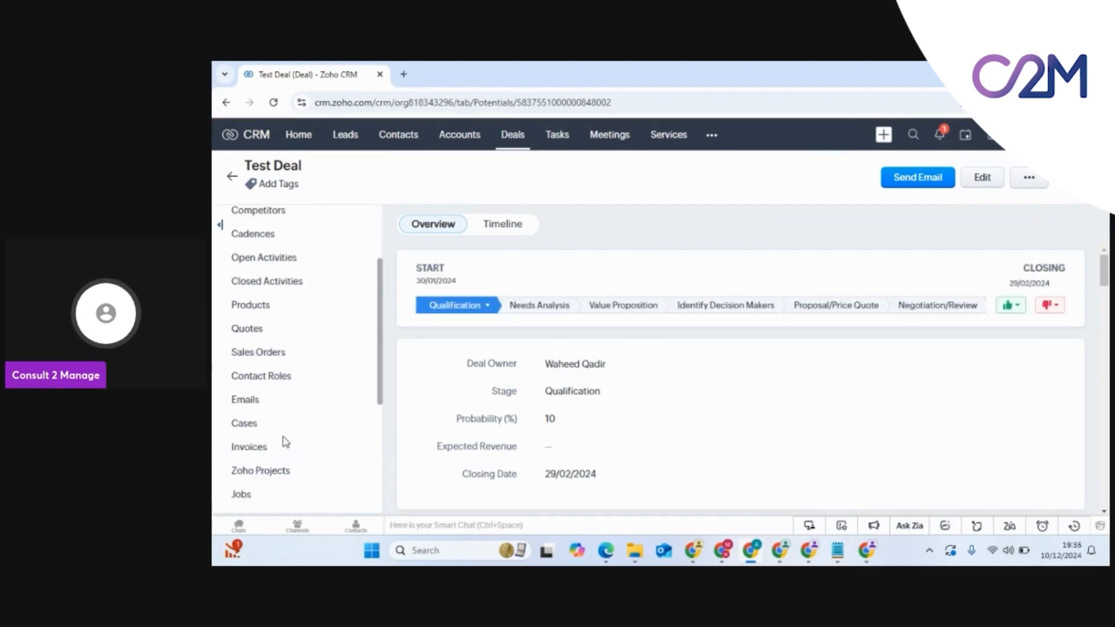
pyautogui.scroll(-4, 286, 442)
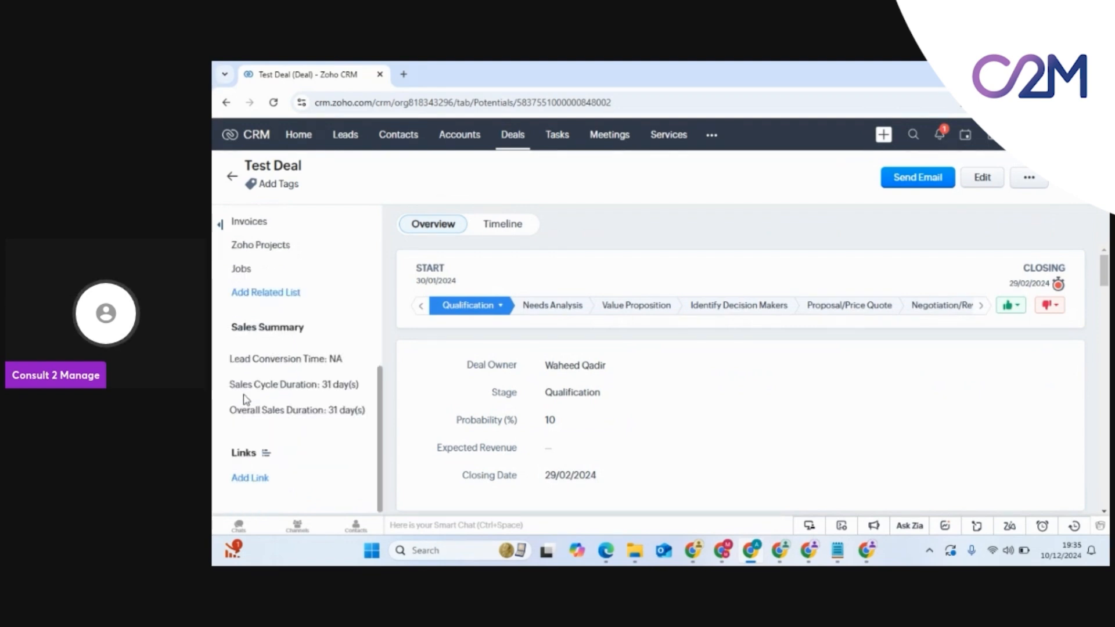
pyautogui.scroll(-2, 239, 271)
pyautogui.click(240, 271)
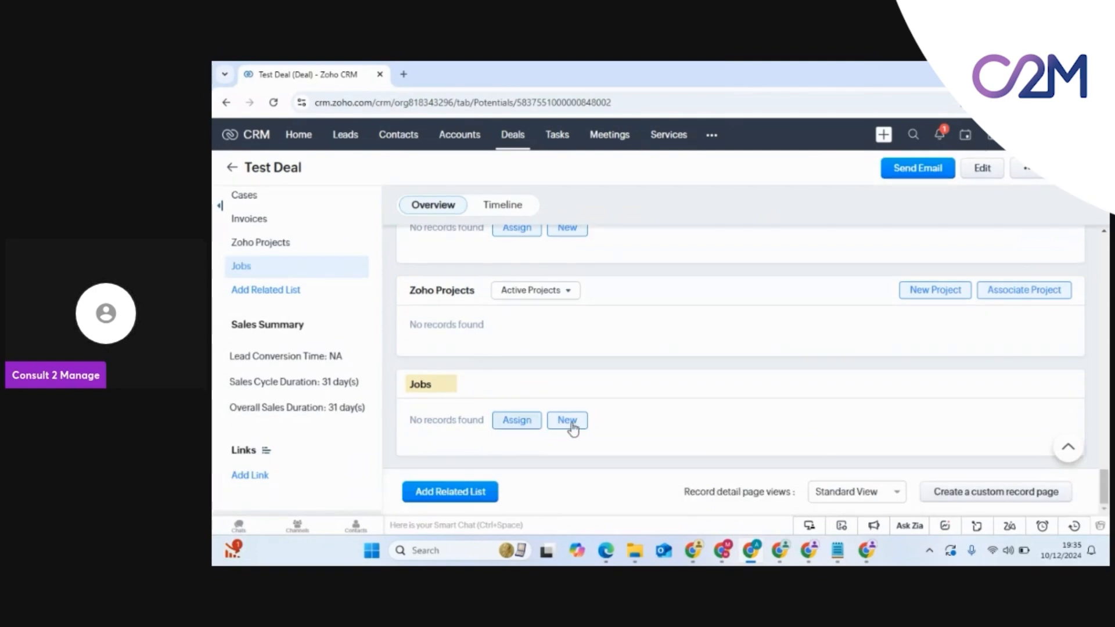
# Step: Create a new job named "A Test Job" from the deal's Jobs related list and save it
pyautogui.click(567, 421)
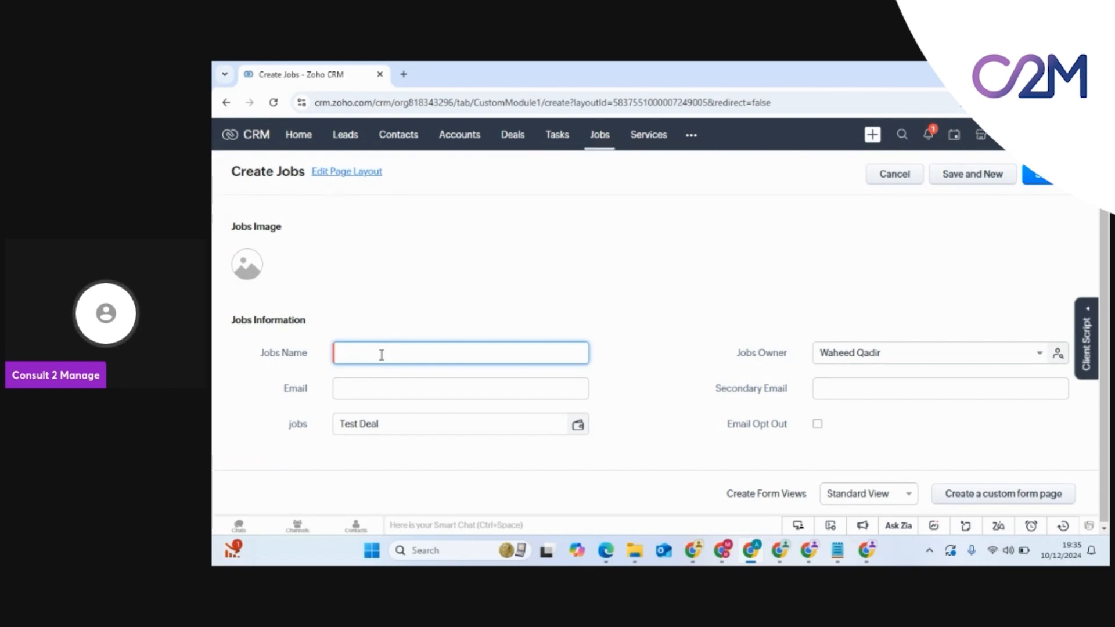
pyautogui.write('A T')
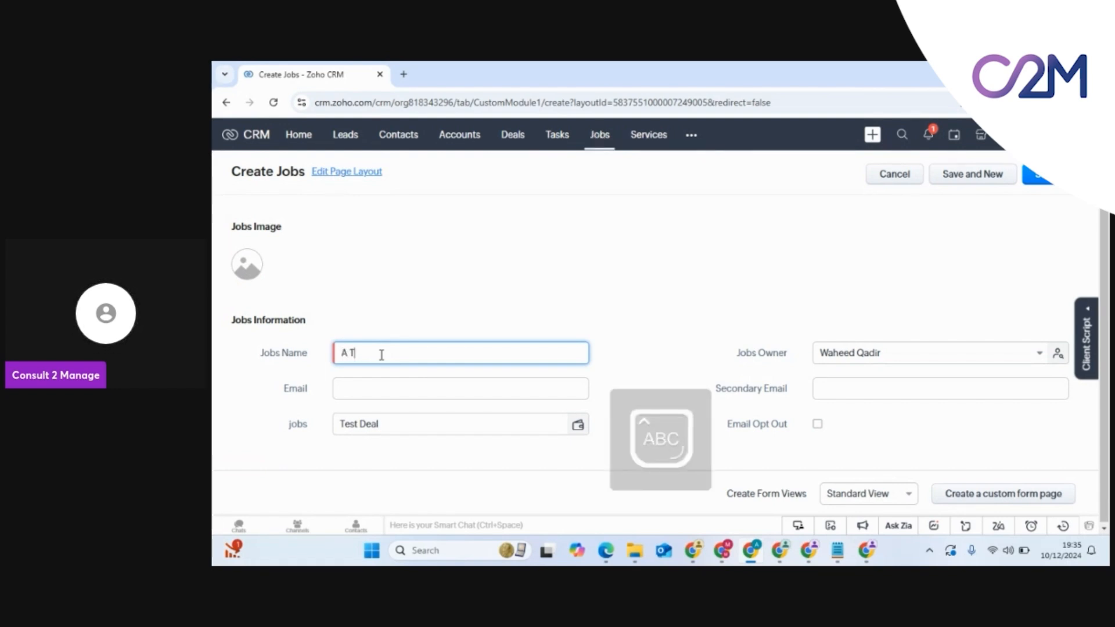
pyautogui.write('est Job')
pyautogui.click(876, 362)
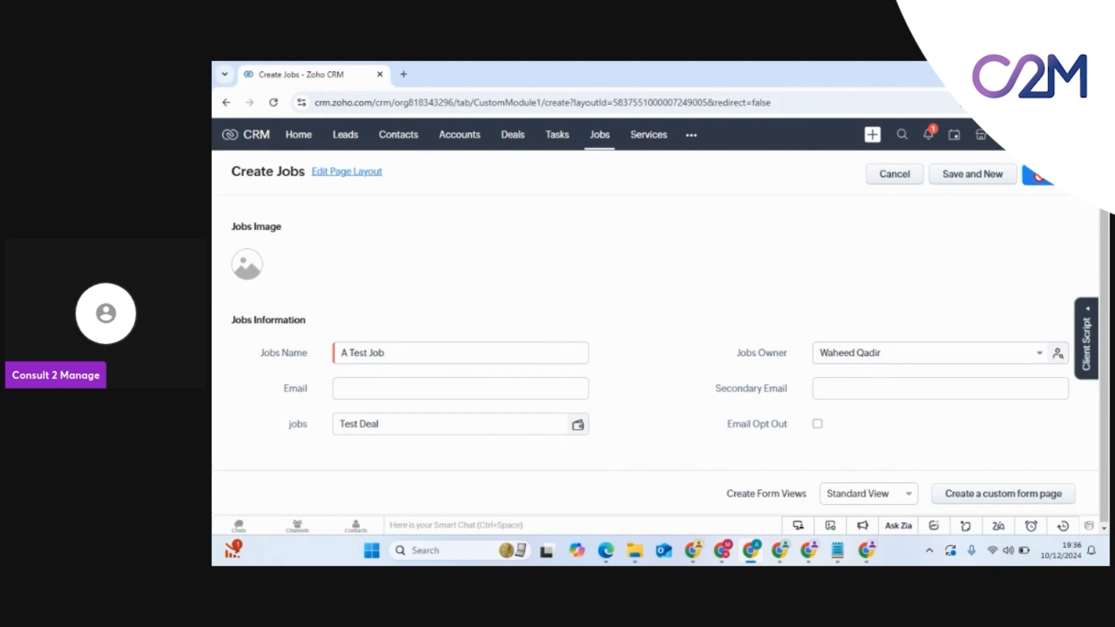
pyautogui.click(1037, 177)
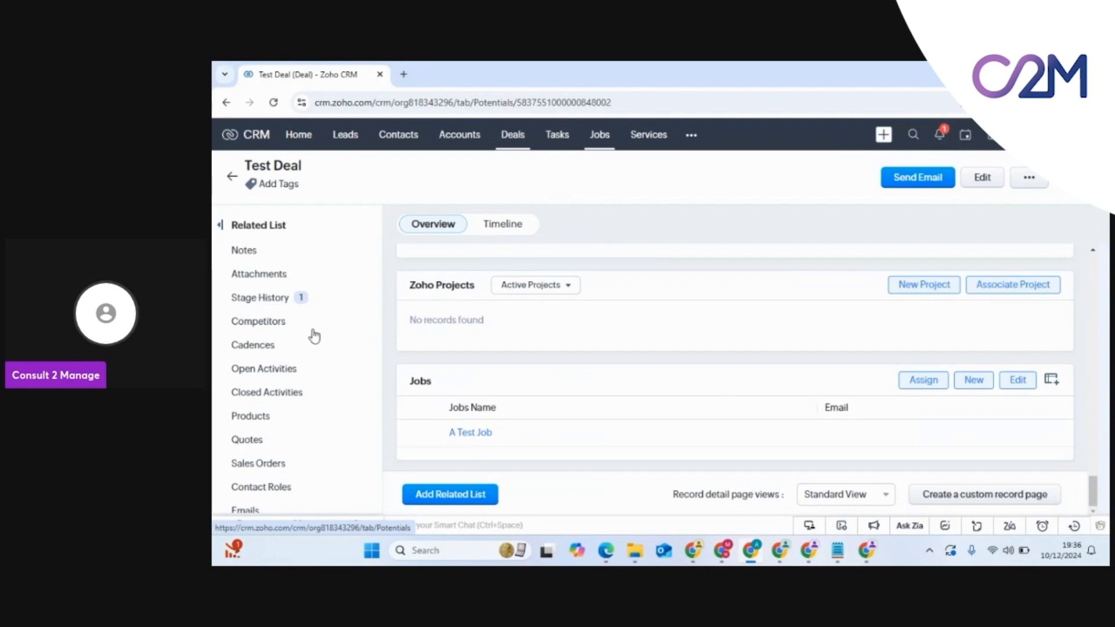
# Step: Review Test Deal's Jobs related list and the columns available for it, leaving the column selection unsaved
pyautogui.scroll(-3, 286, 424)
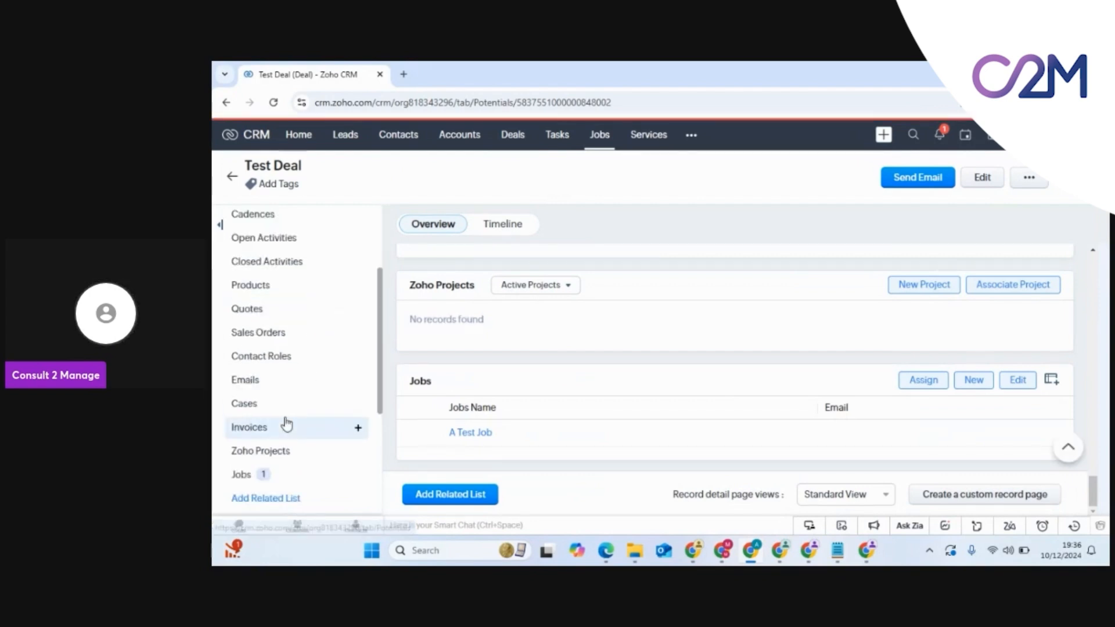
pyautogui.click(241, 478)
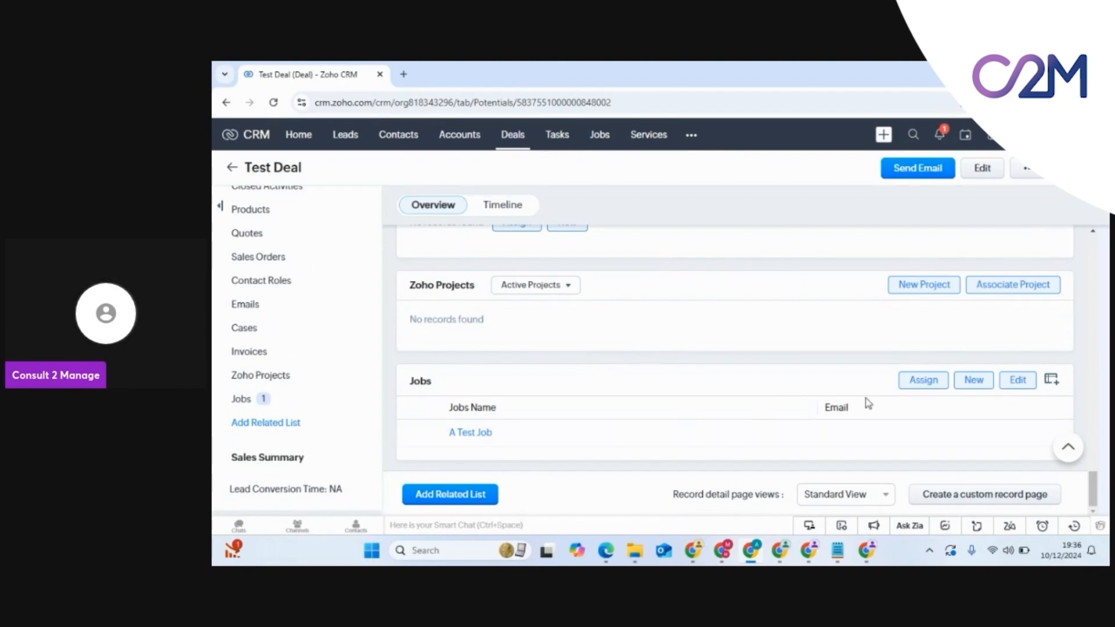
pyautogui.click(1052, 380)
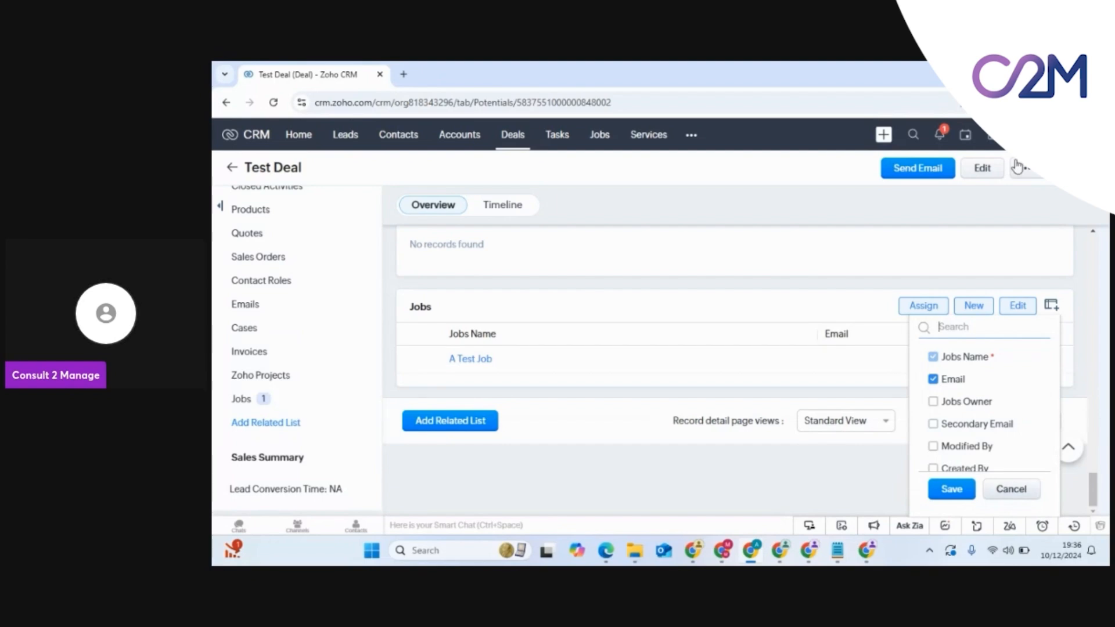
pyautogui.click(1017, 136)
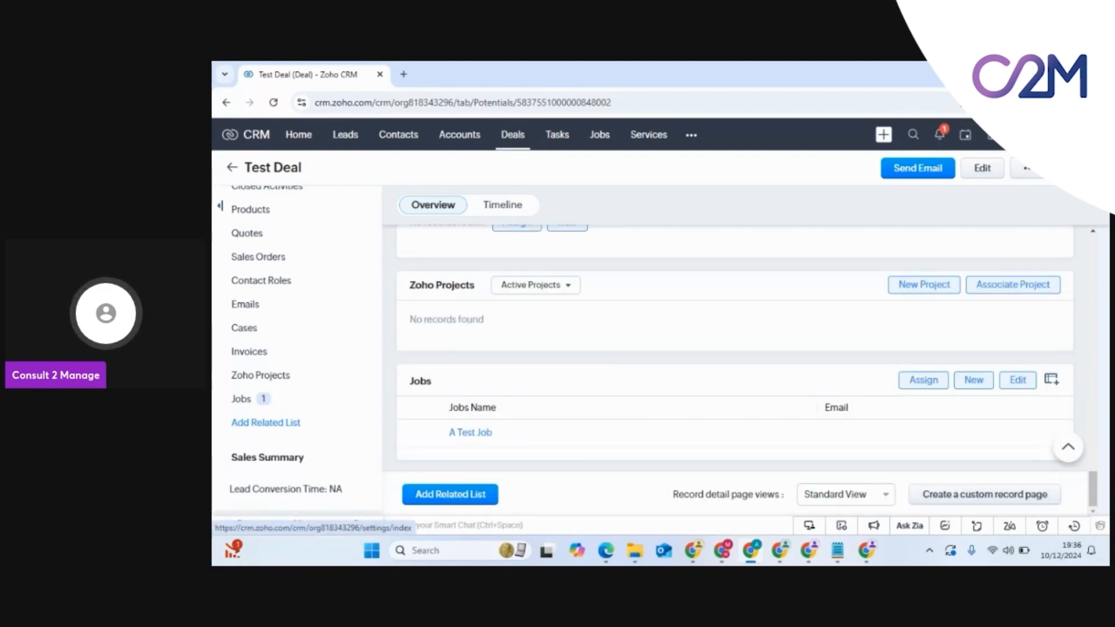
# Step: Open Setup, look over its categories, and go to the Workflow Rules under Automation
pyautogui.click(1018, 134)
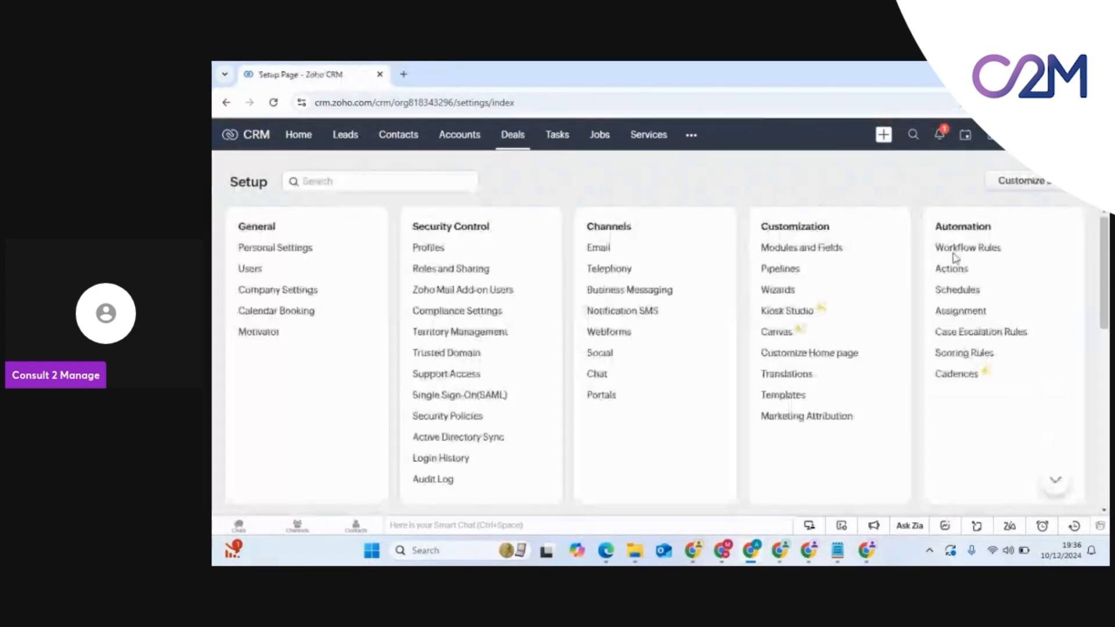
pyautogui.click(955, 250)
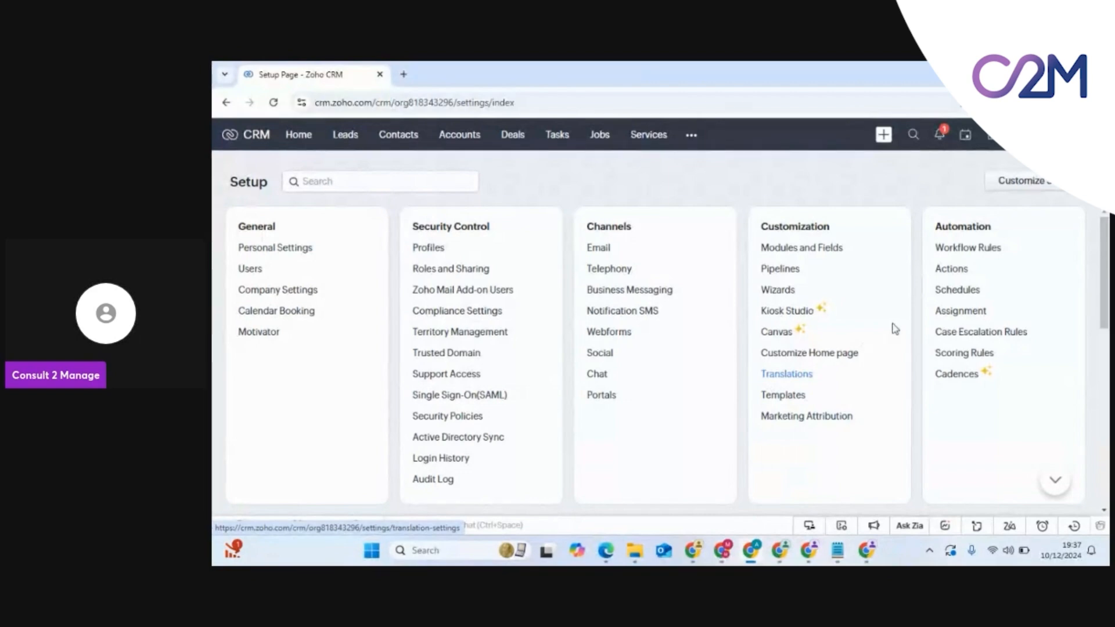
pyautogui.scroll(-3, 894, 329)
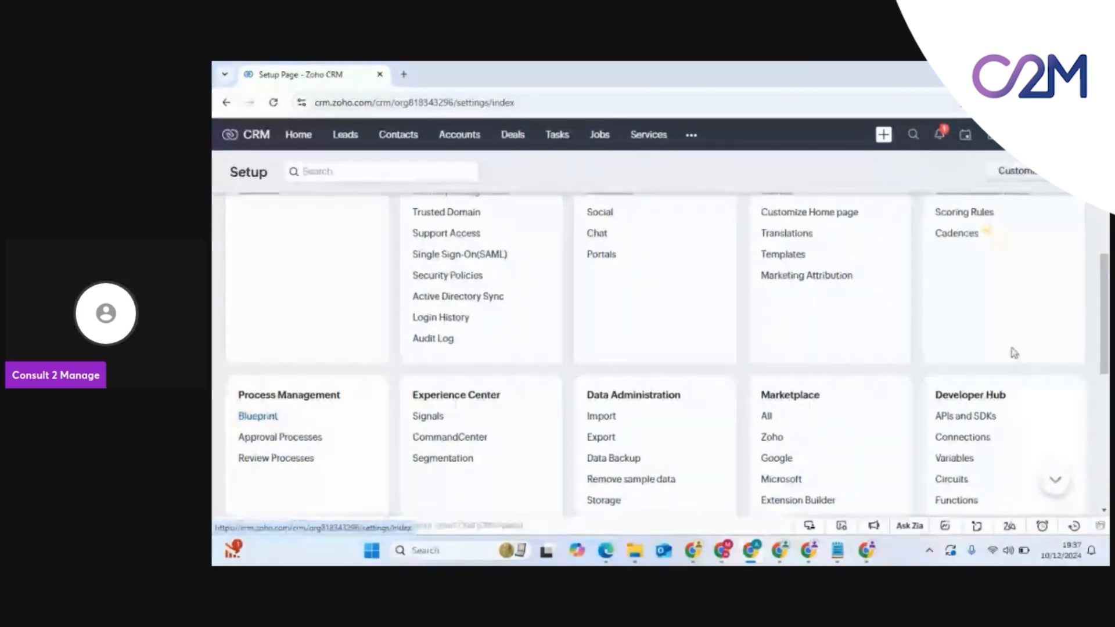
pyautogui.scroll(3, 1014, 353)
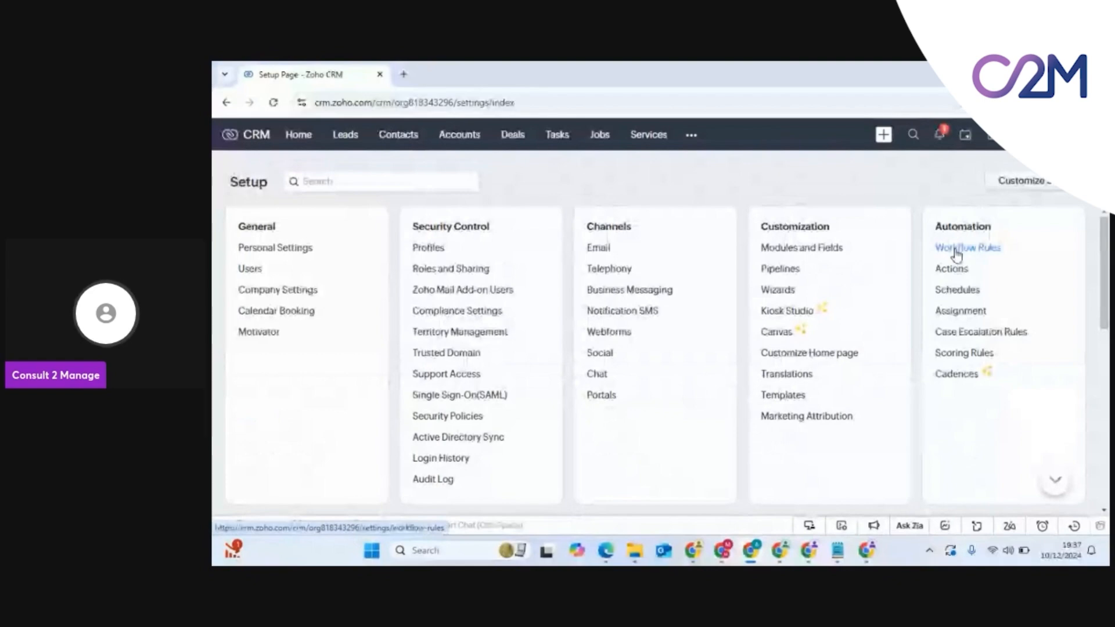
pyautogui.click(957, 251)
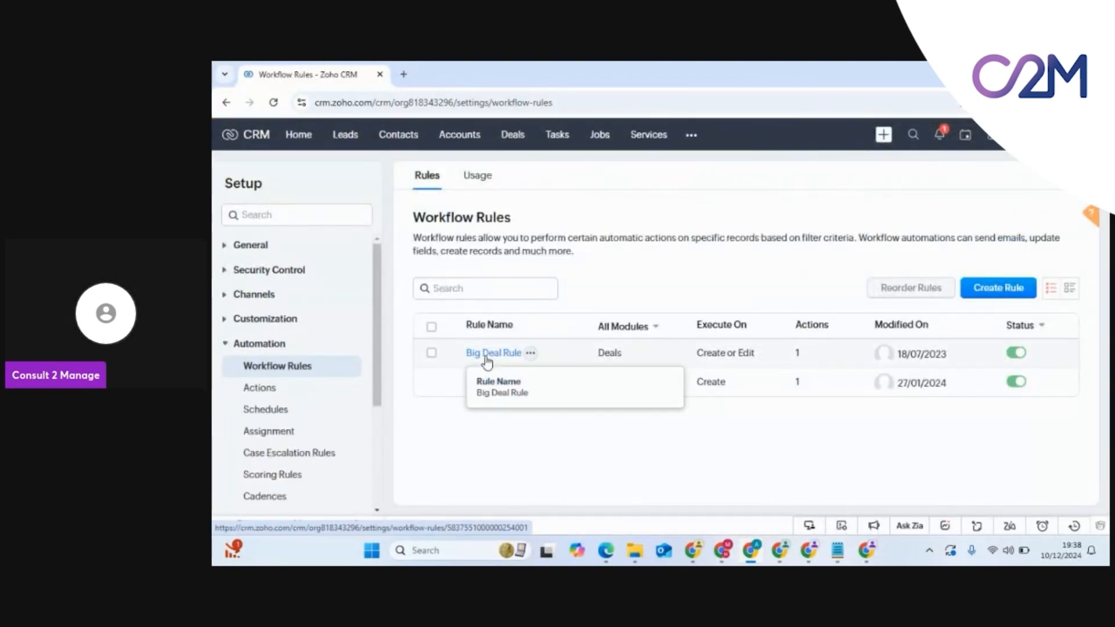
# Step: Open the Big Deal Rule and examine its trigger, condition and the action types available for instant actions
pyautogui.click(491, 354)
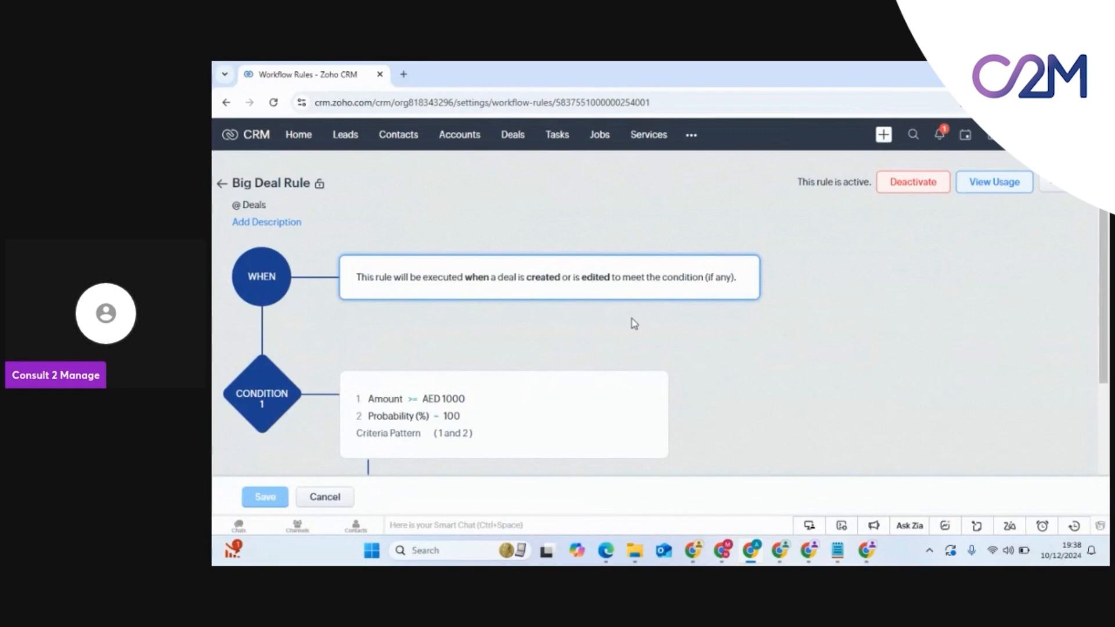
pyautogui.scroll(-3, 634, 324)
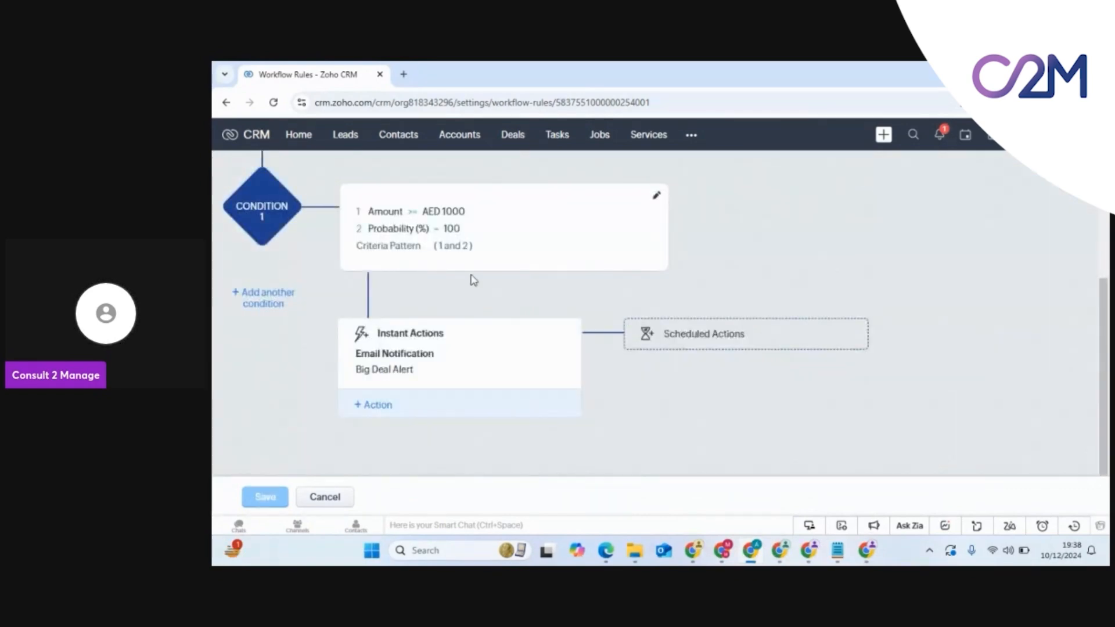
pyautogui.scroll(3, 435, 360)
pyautogui.scroll(-3, 399, 407)
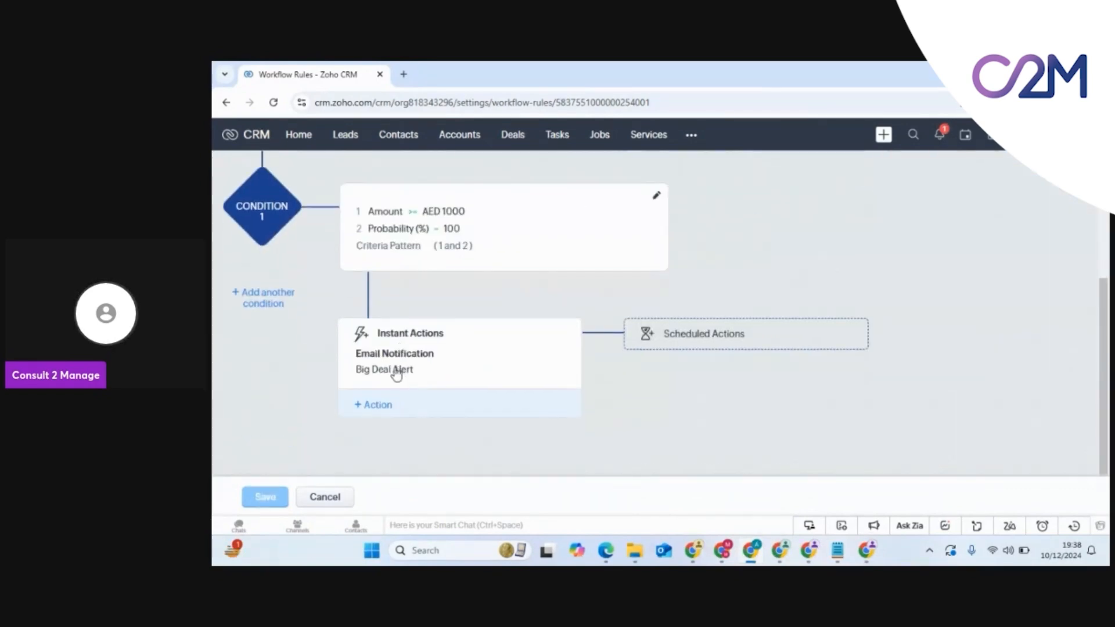
pyautogui.click(376, 405)
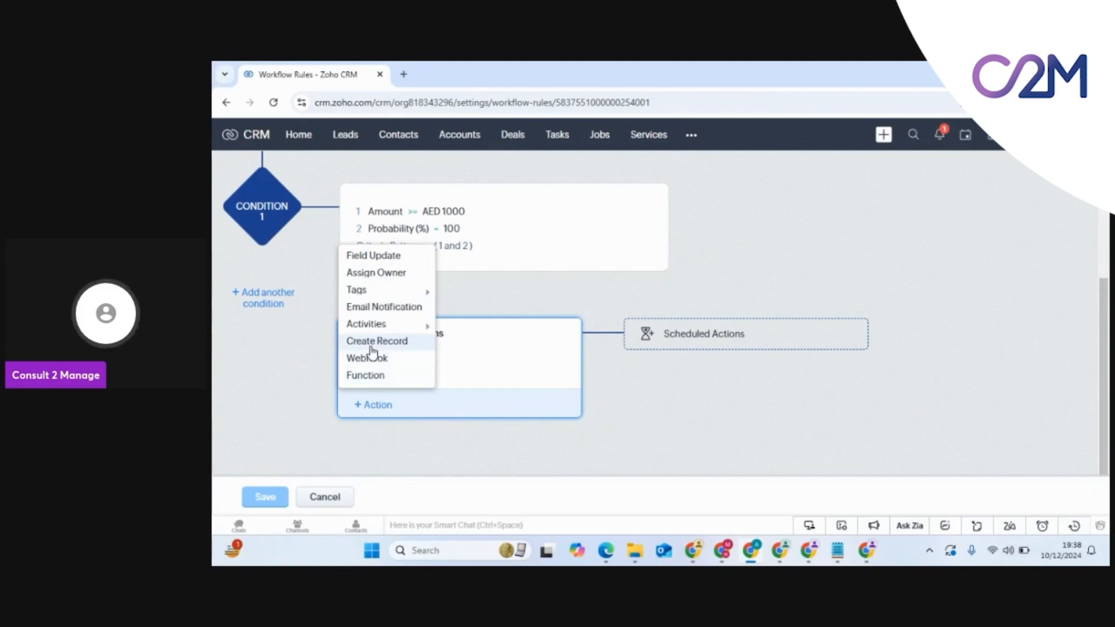
pyautogui.moveTo(376, 331)
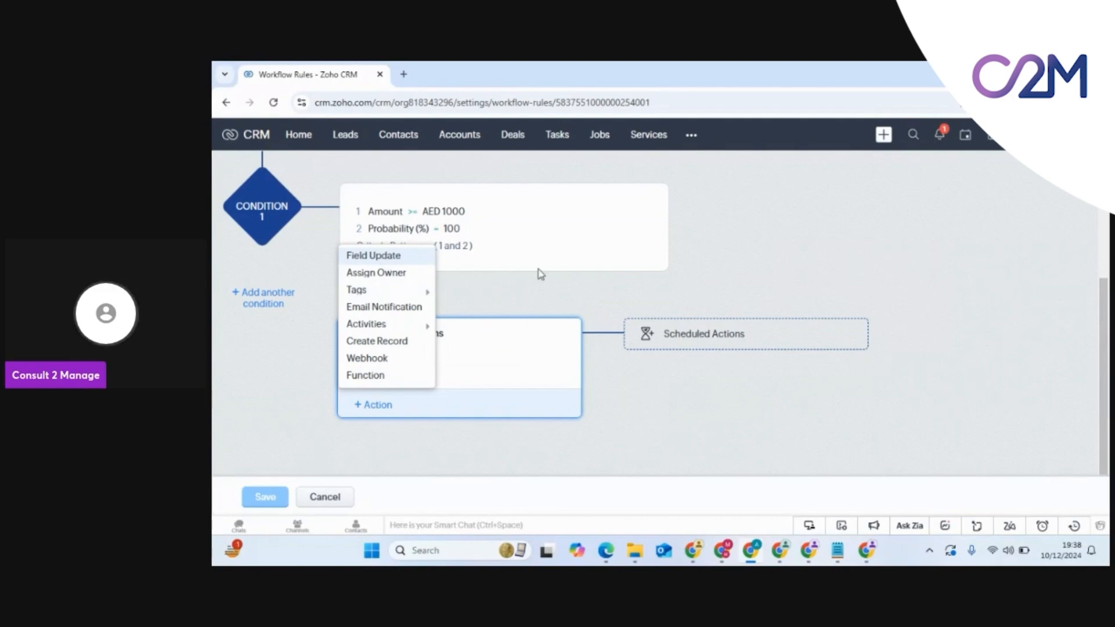
# Step: Try to add a scheduled function to the Big Deal Rule 1 hour after the rule trigger time, and discard the changes
pyautogui.click(693, 338)
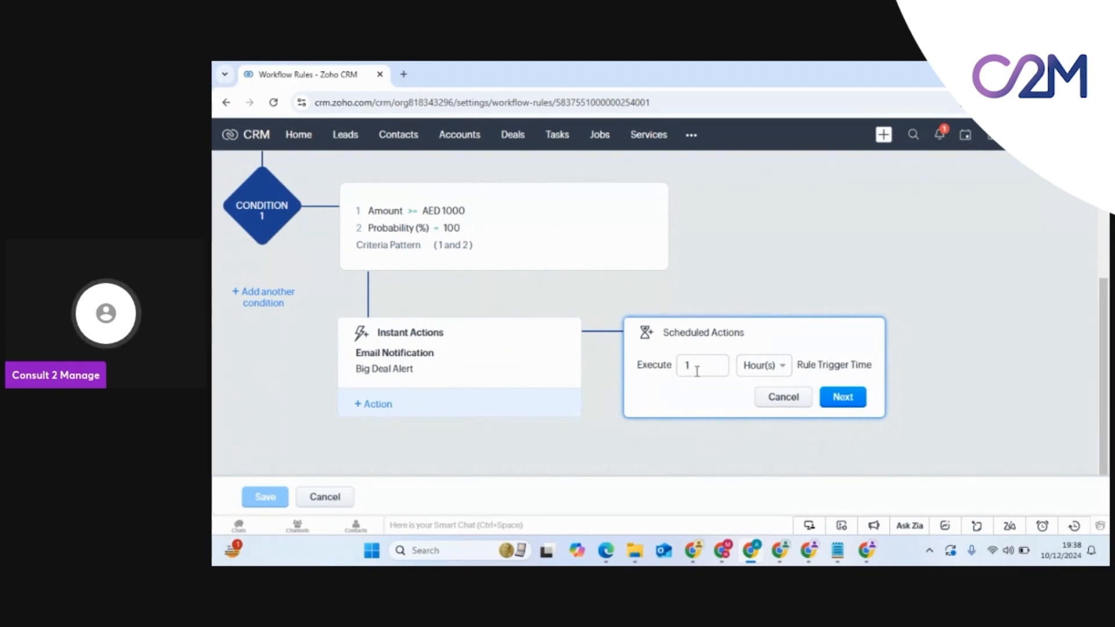
pyautogui.click(847, 402)
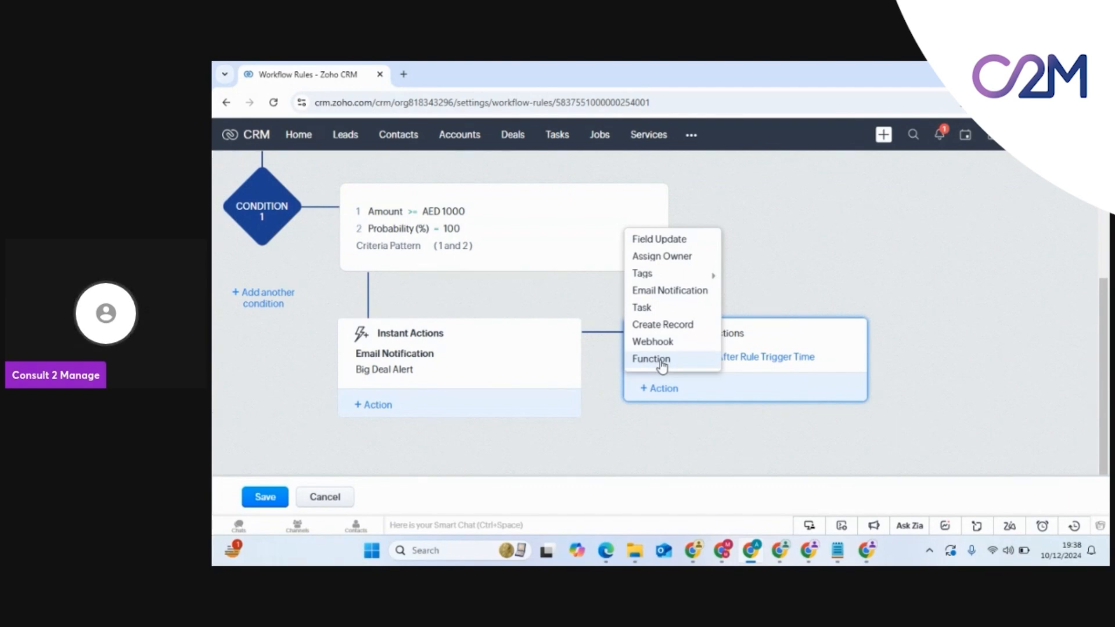
pyautogui.click(662, 363)
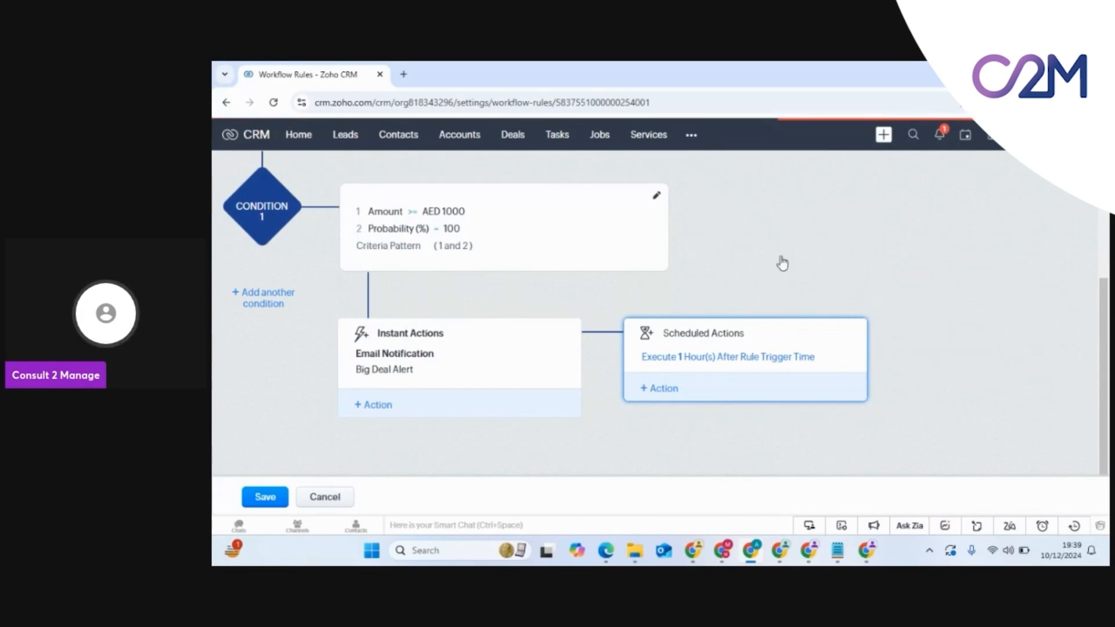
pyautogui.click(330, 499)
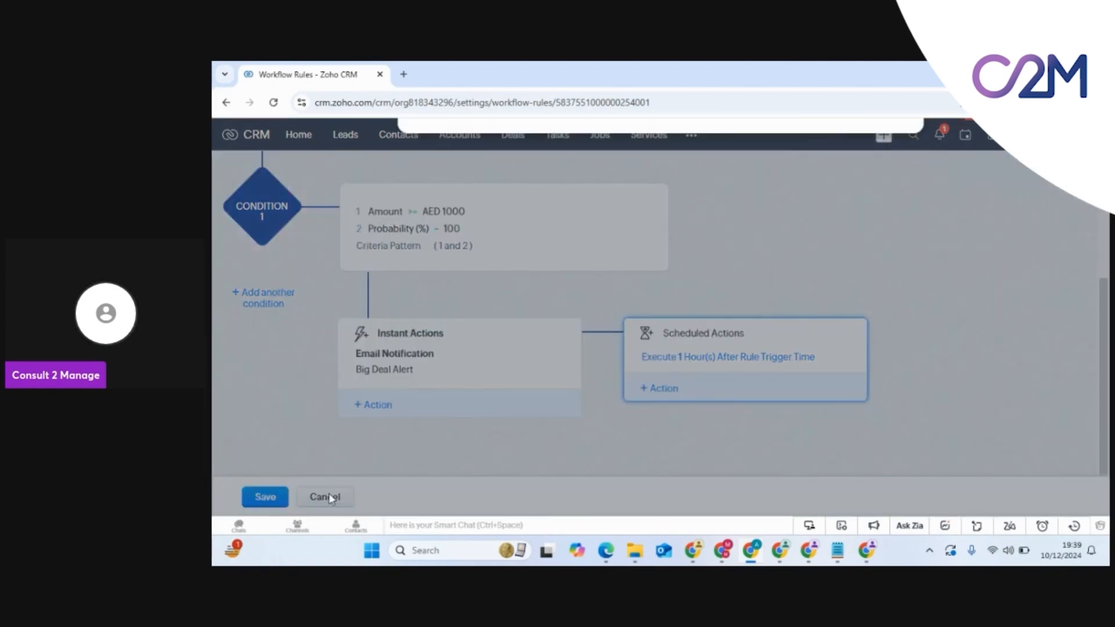
pyautogui.click(884, 214)
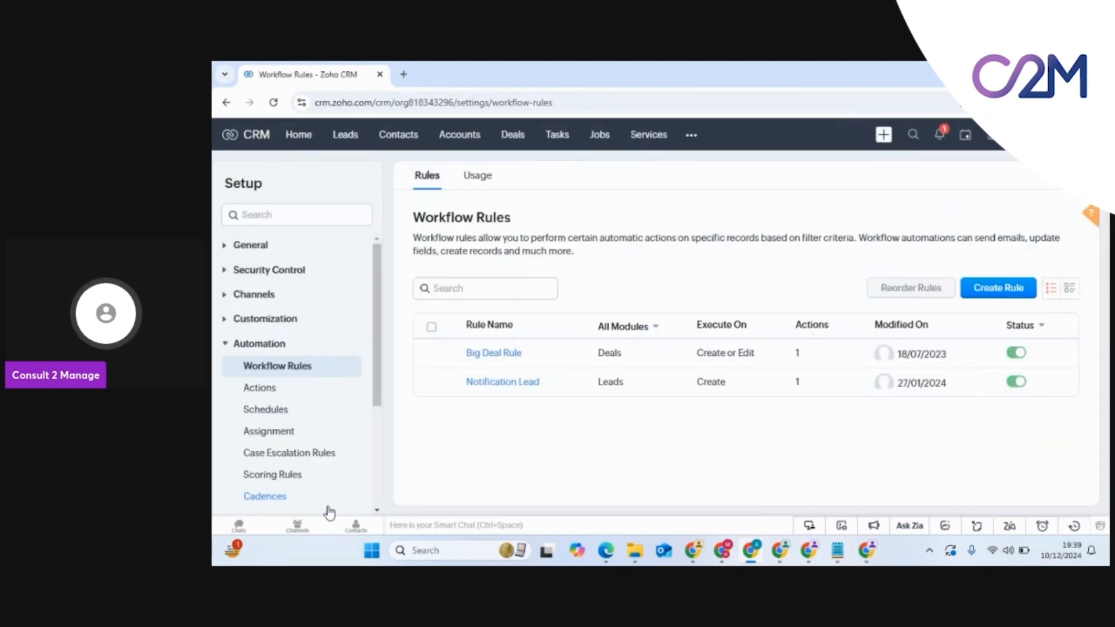
# Step: Search Setup for "functions" and open the function configuration choices from the Functions page
pyautogui.click(300, 216)
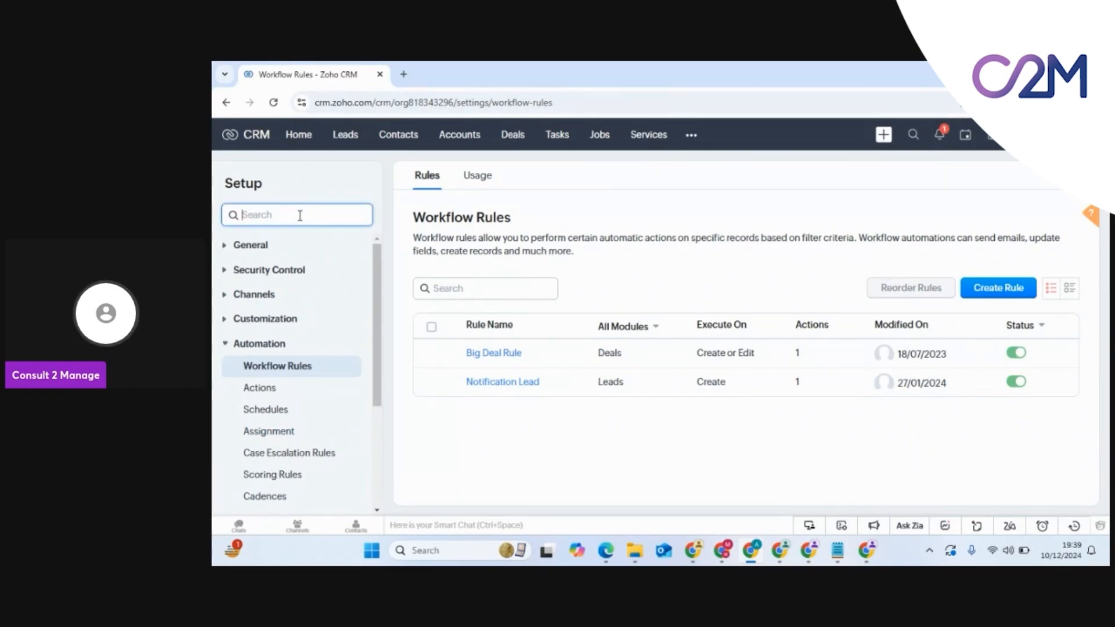
pyautogui.write('functions')
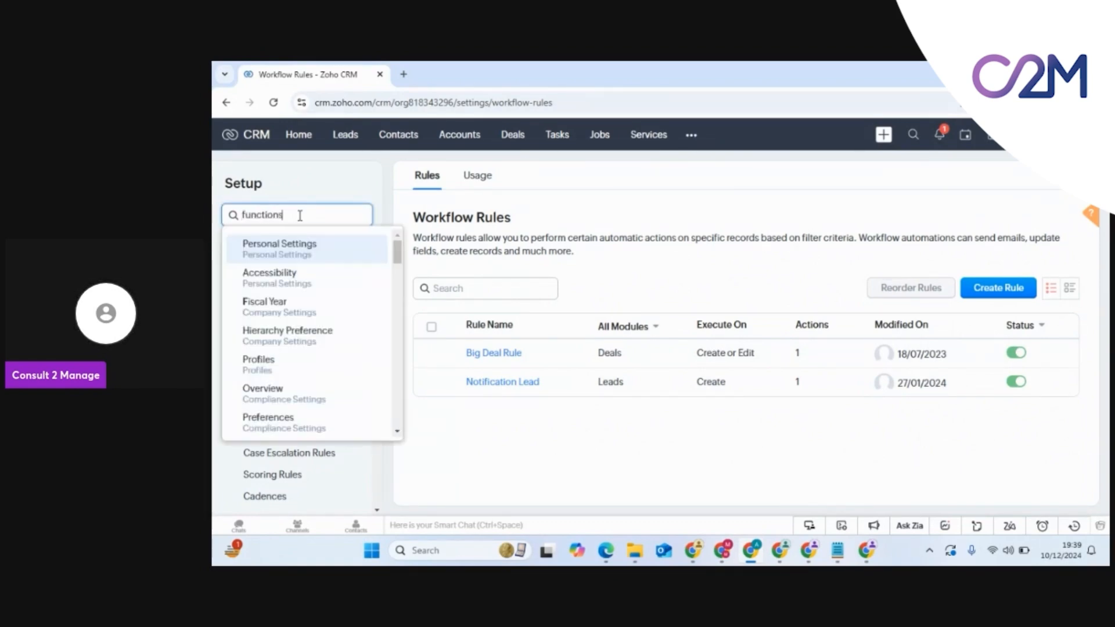
pyautogui.click(266, 286)
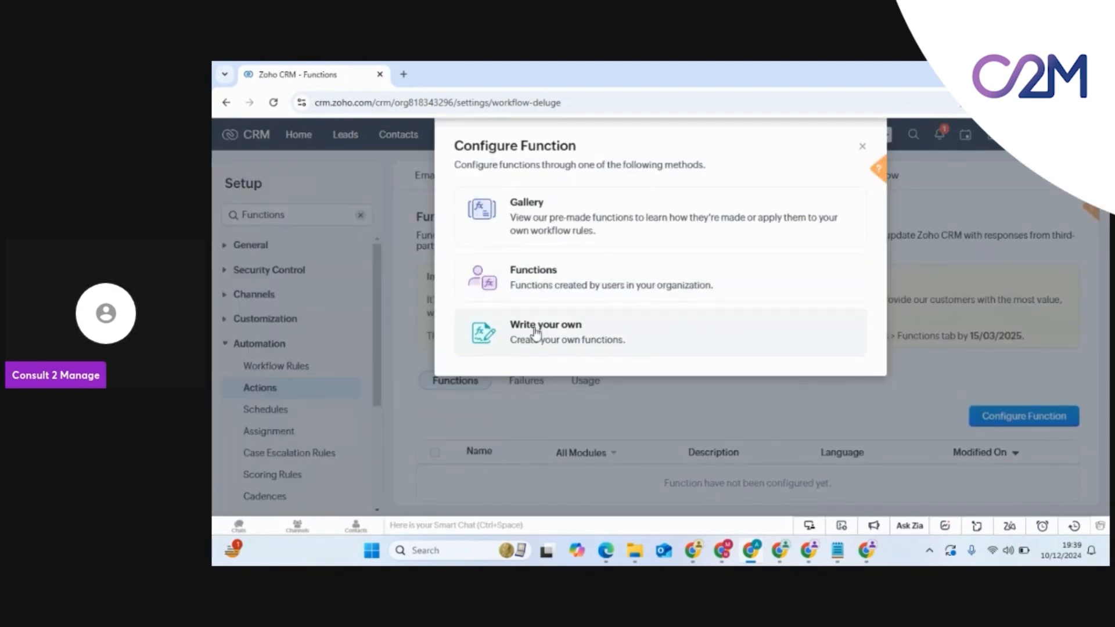
# Step: View the gallery of pre-made functions and return to the function configuration choices
pyautogui.click(564, 224)
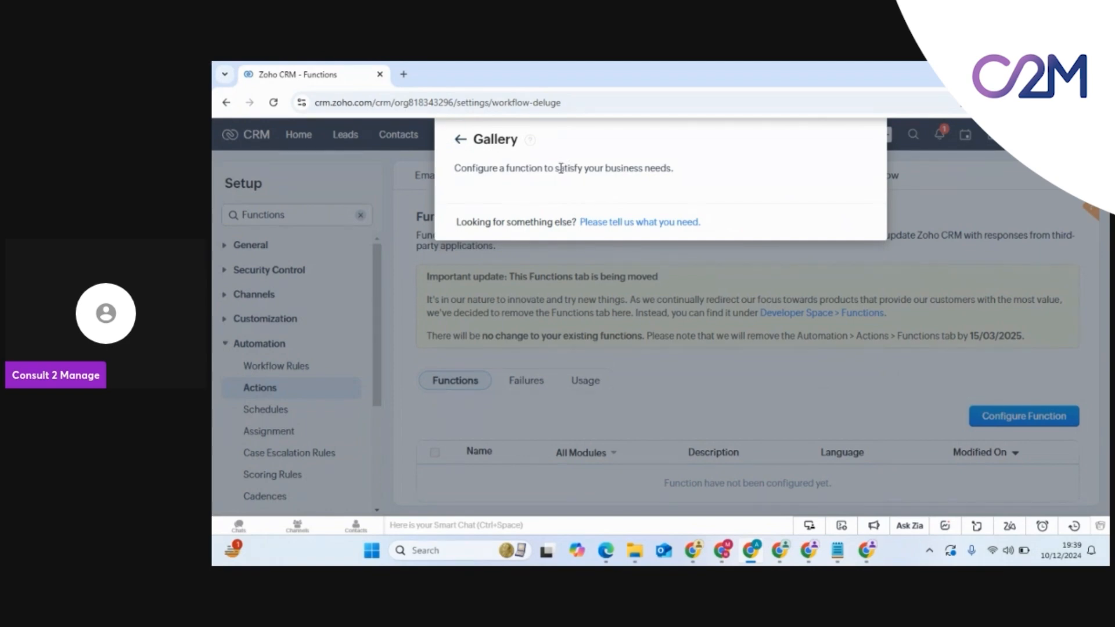
pyautogui.click(460, 141)
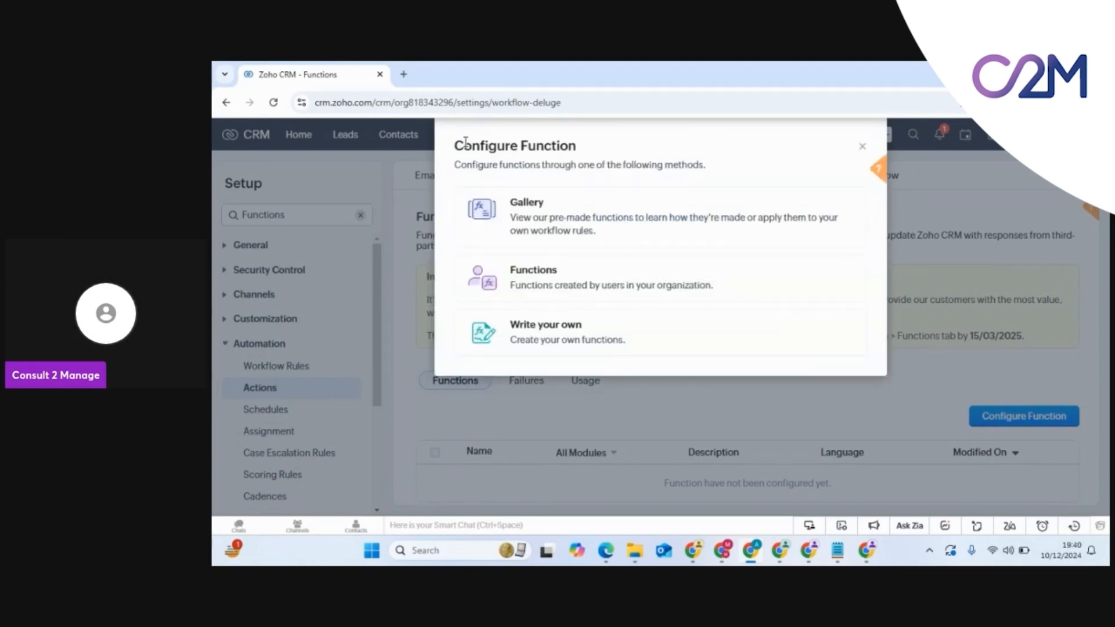
# Step: Create a self-written function with function name "test" and display name "test" for the Deals module
pyautogui.click(529, 333)
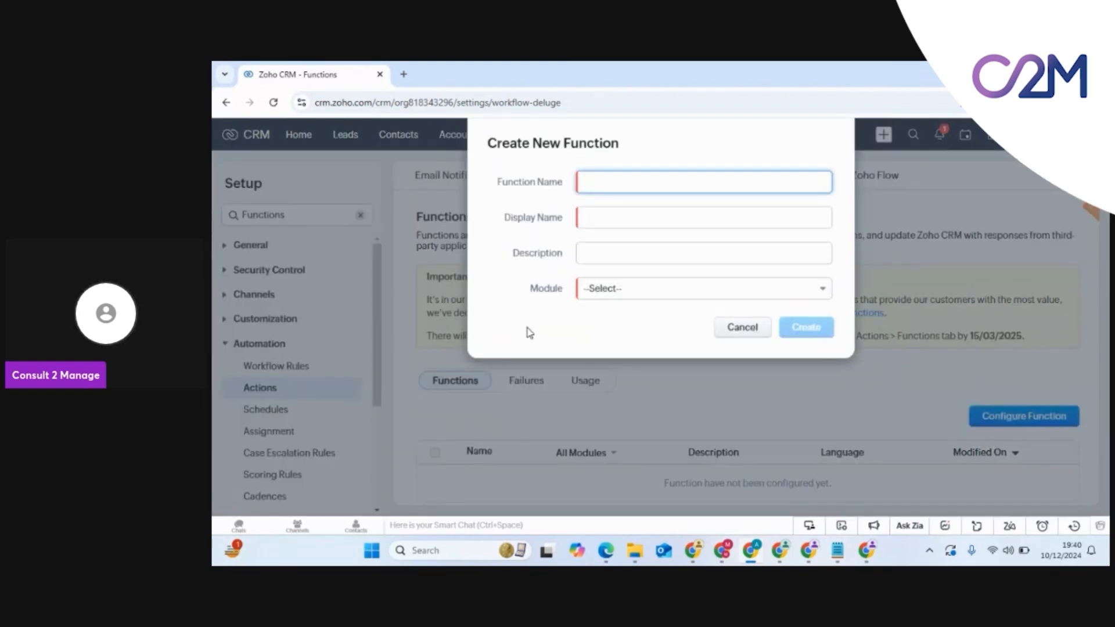
pyautogui.write('test')
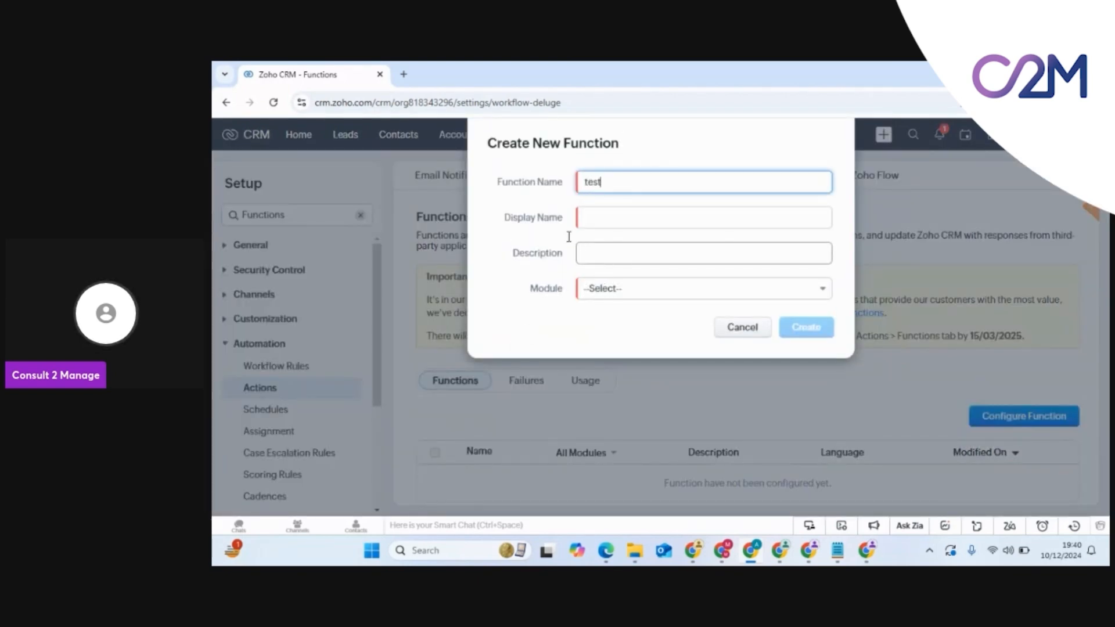
pyautogui.click(613, 219)
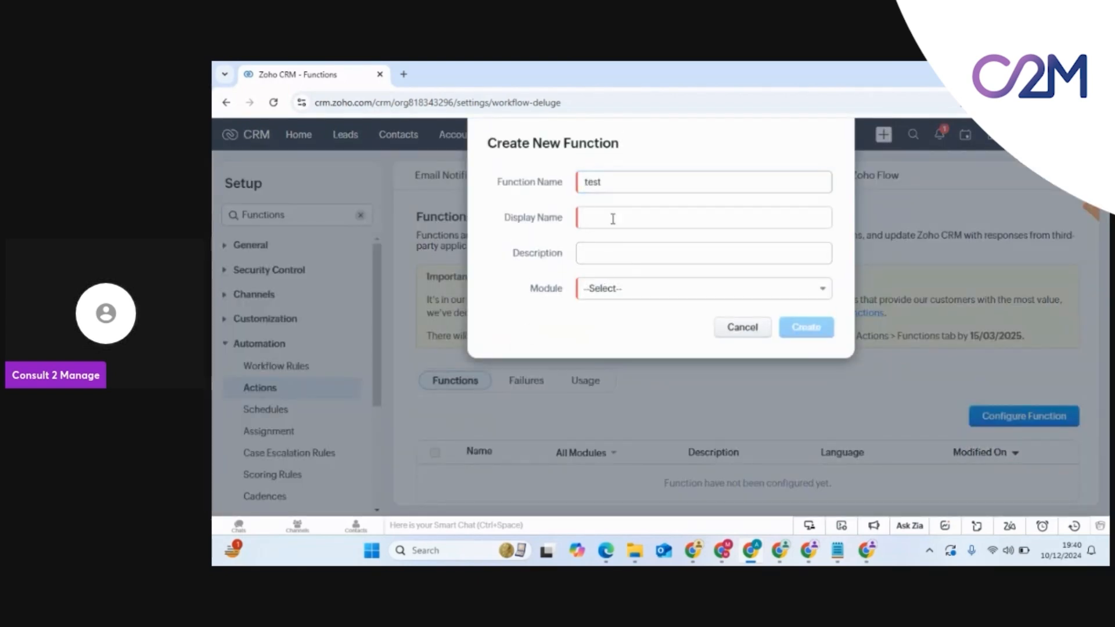
pyautogui.click(615, 301)
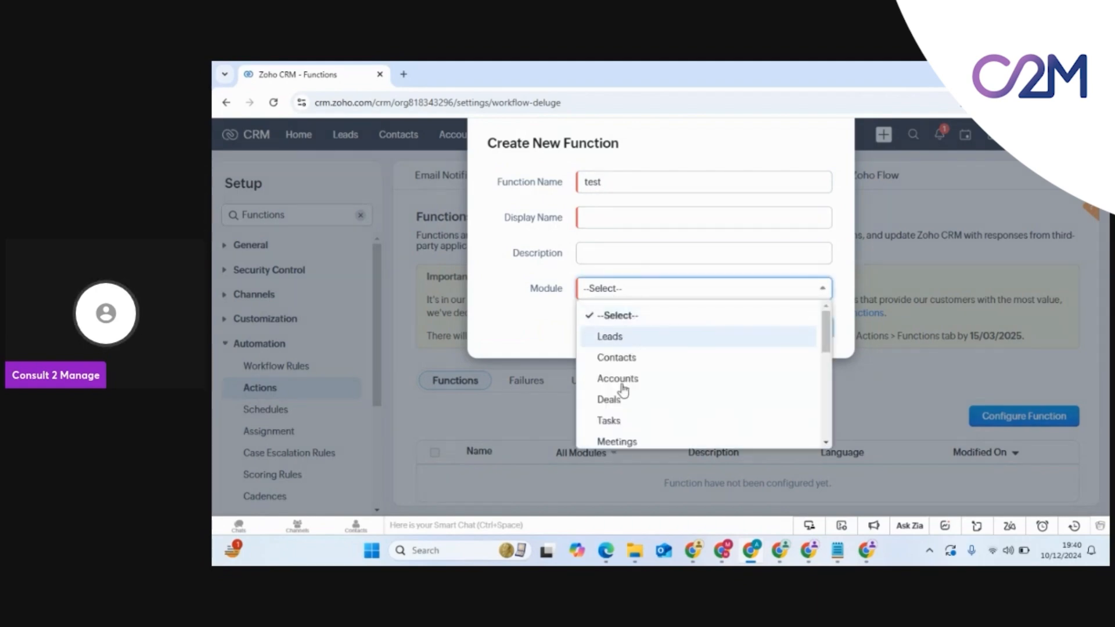
pyautogui.click(617, 401)
pyautogui.click(606, 217)
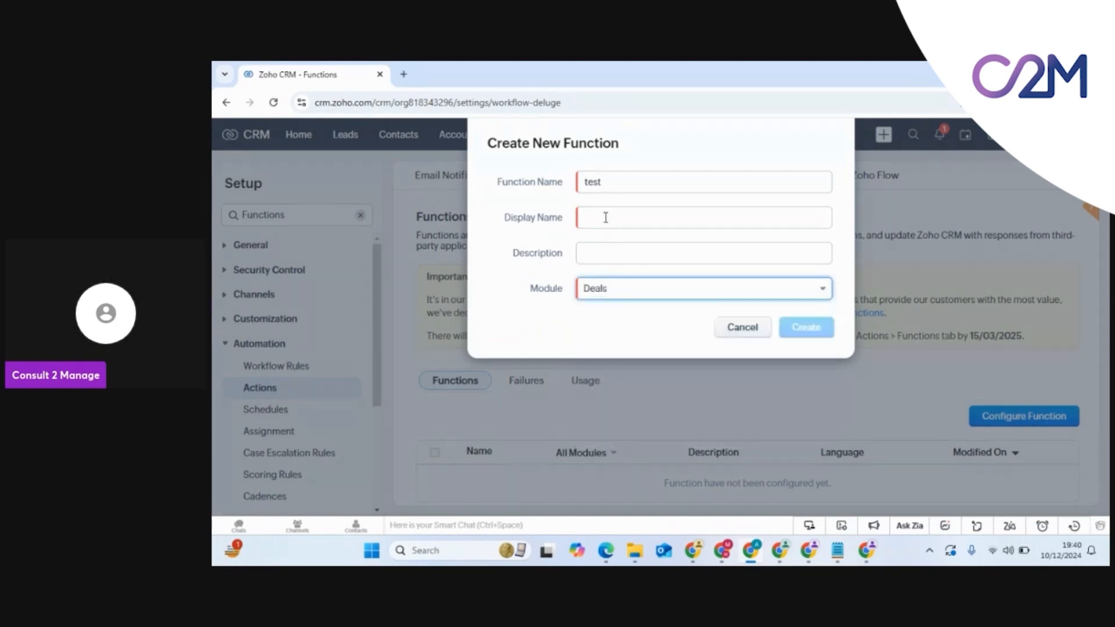
pyautogui.write('test')
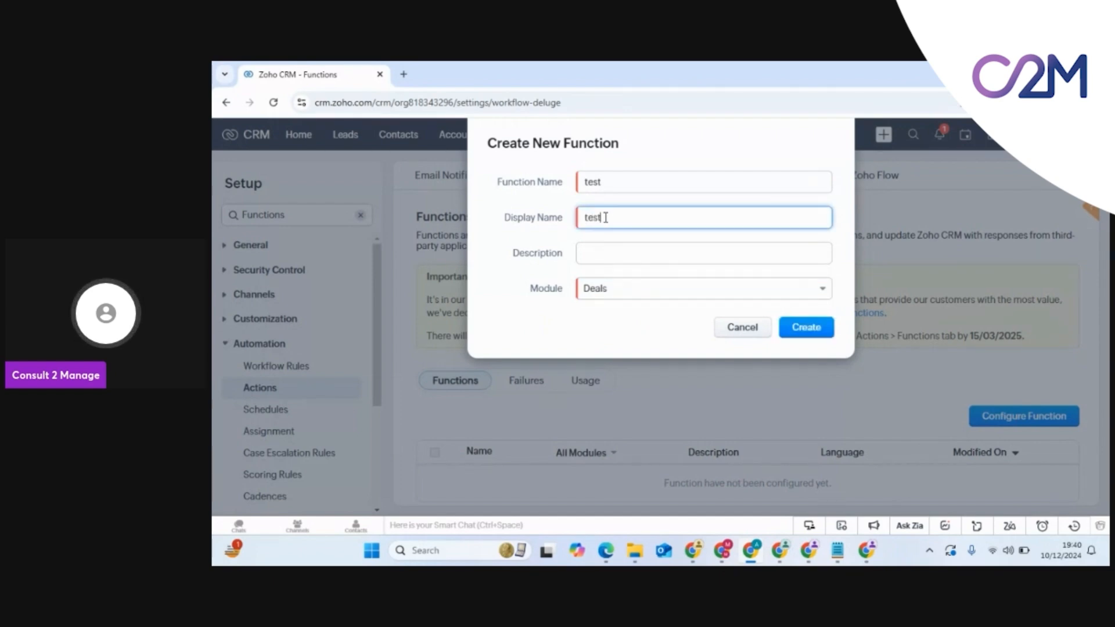
pyautogui.click(806, 327)
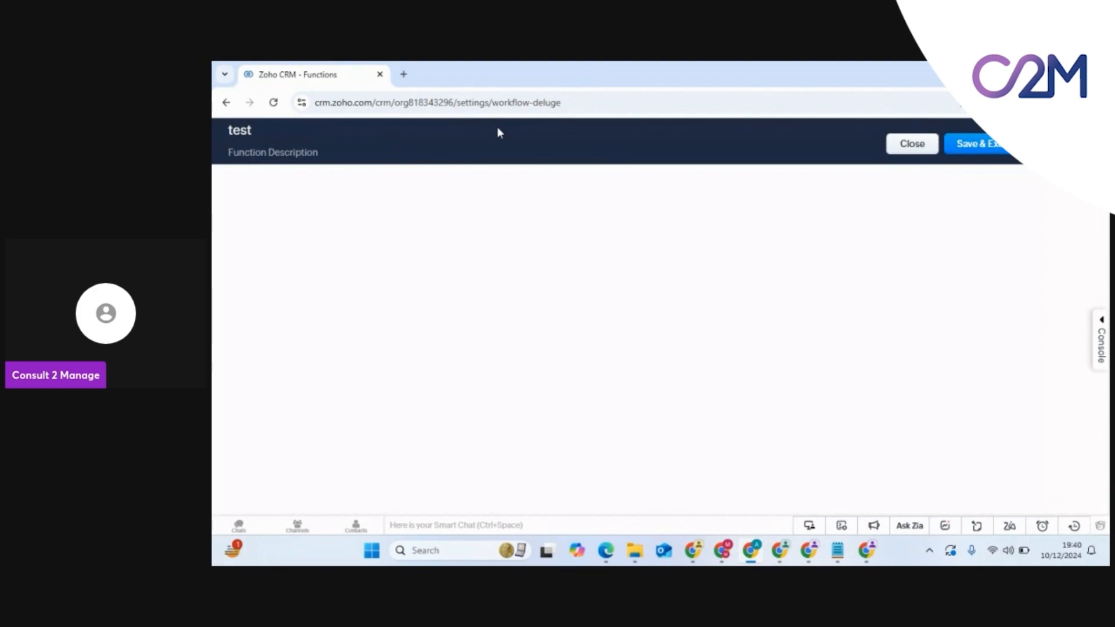
# Step: Reload the page and examine the Deluge editor's available script blocks, from the basic ones through integrations and collections
pyautogui.click(273, 103)
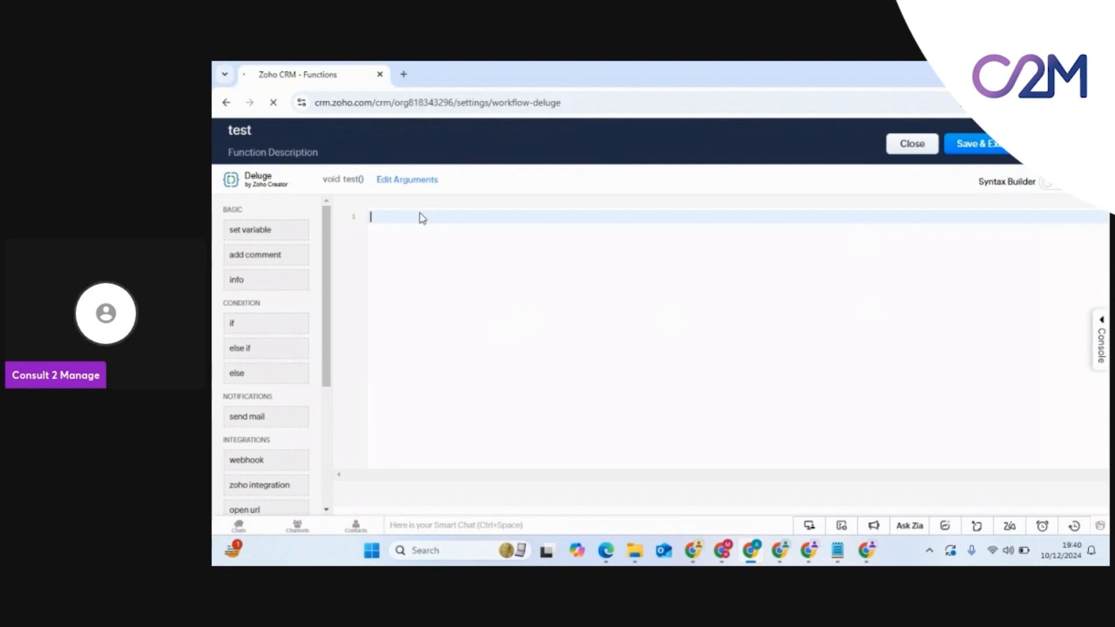
pyautogui.scroll(-4, 269, 249)
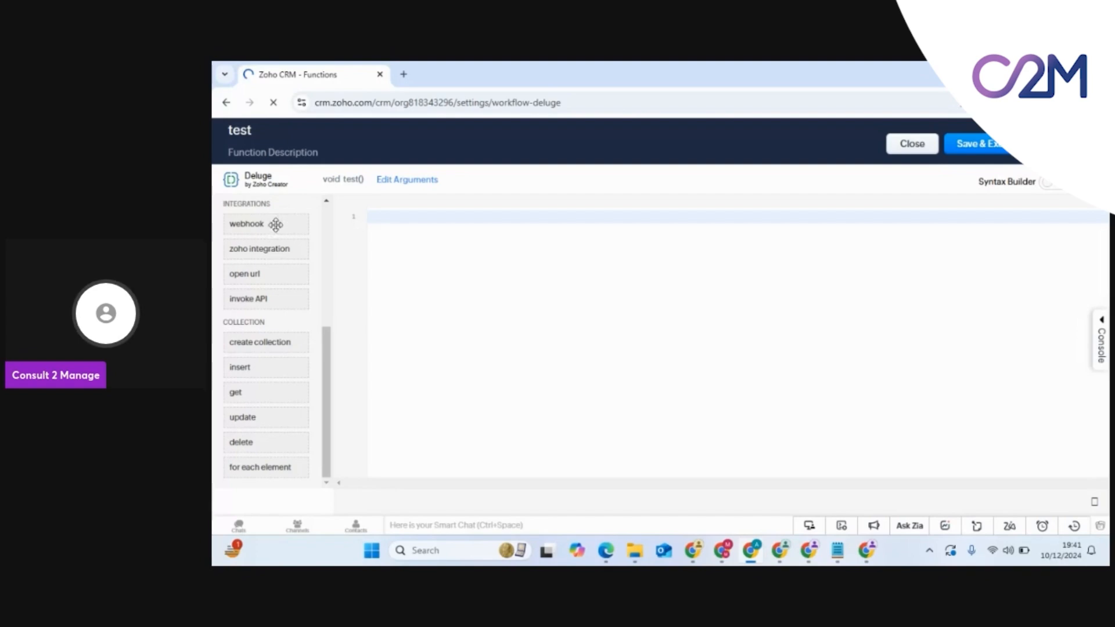
pyautogui.scroll(1, 242, 434)
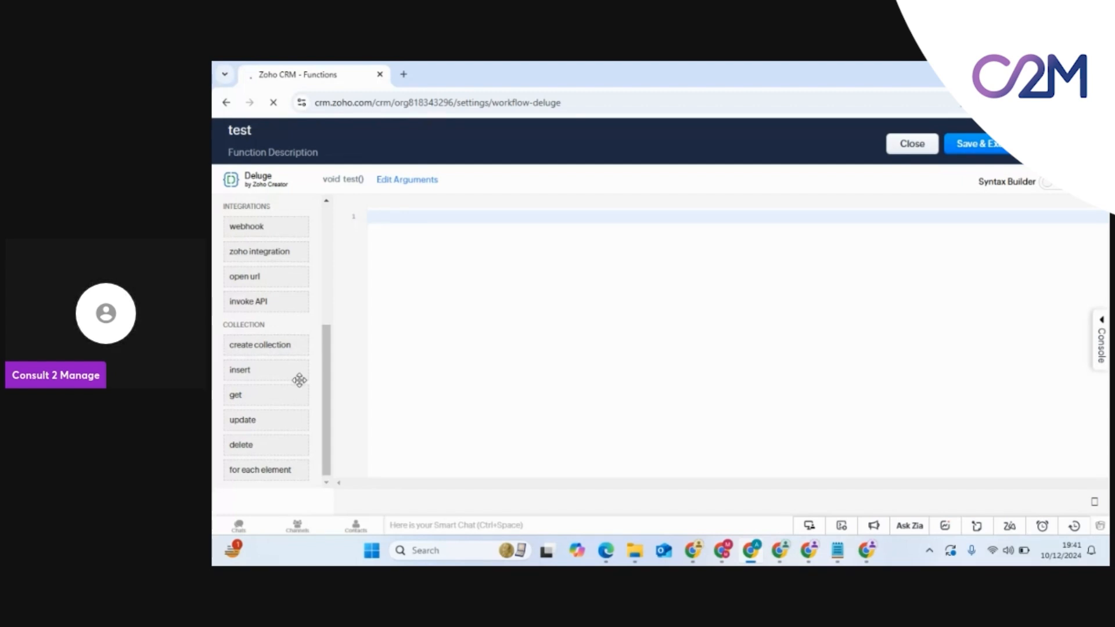
pyautogui.scroll(5, 287, 346)
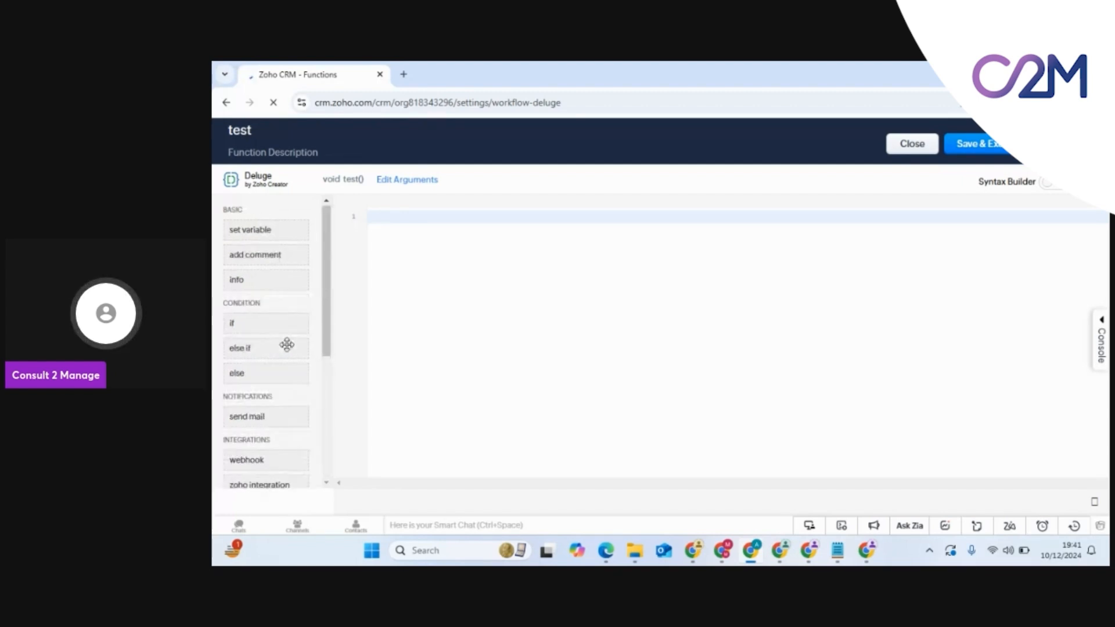